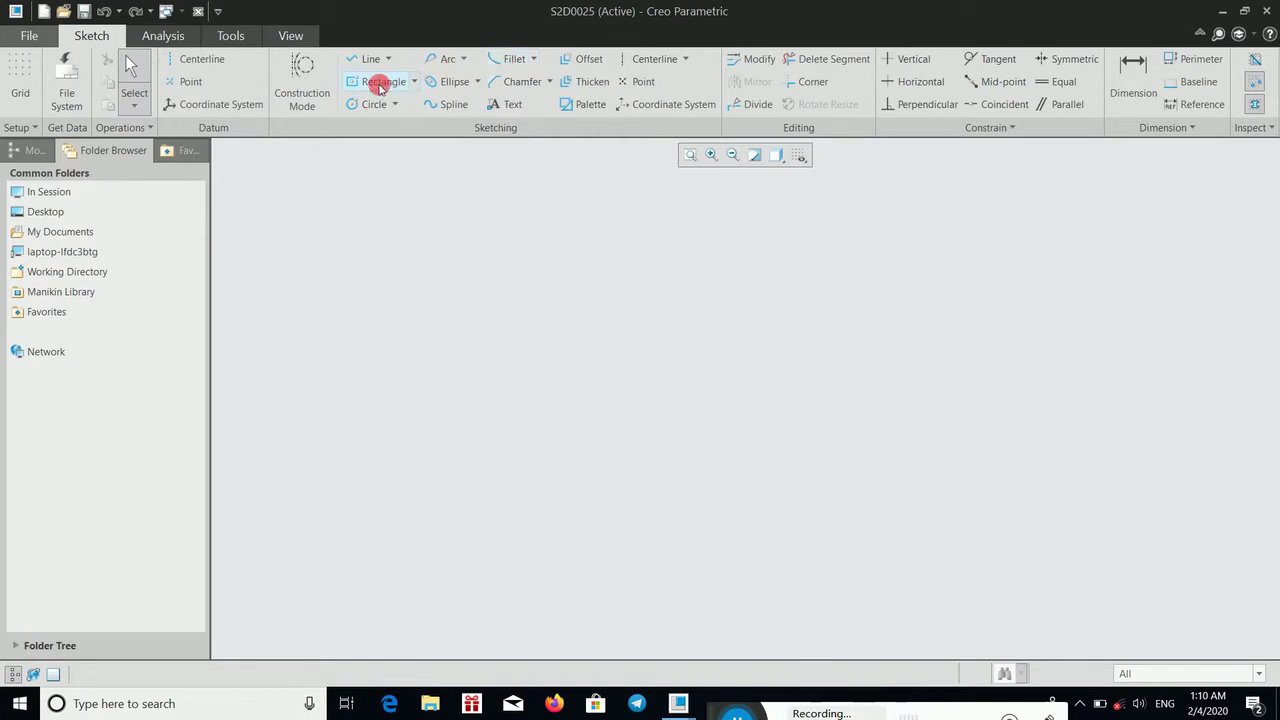
Step: Draw a center rectangle 12.17 wide by 8.32 tall in the middle of the sketch
click(379, 86)
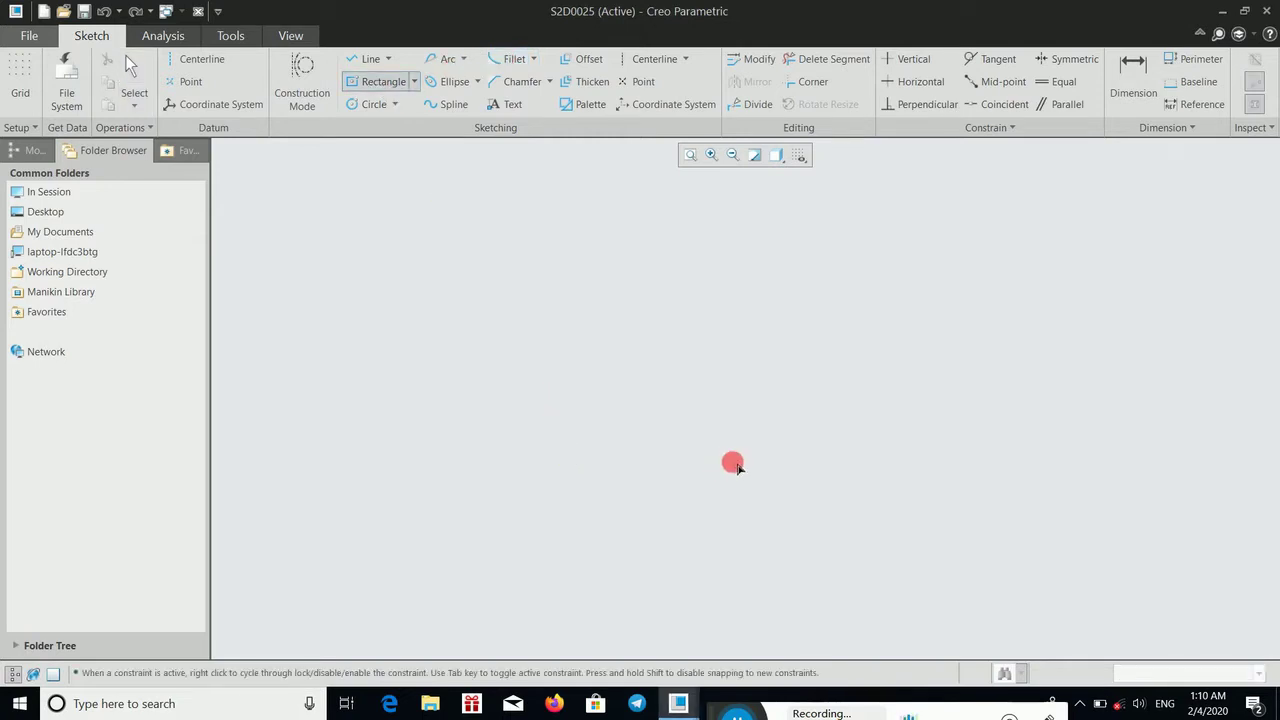
click(703, 446)
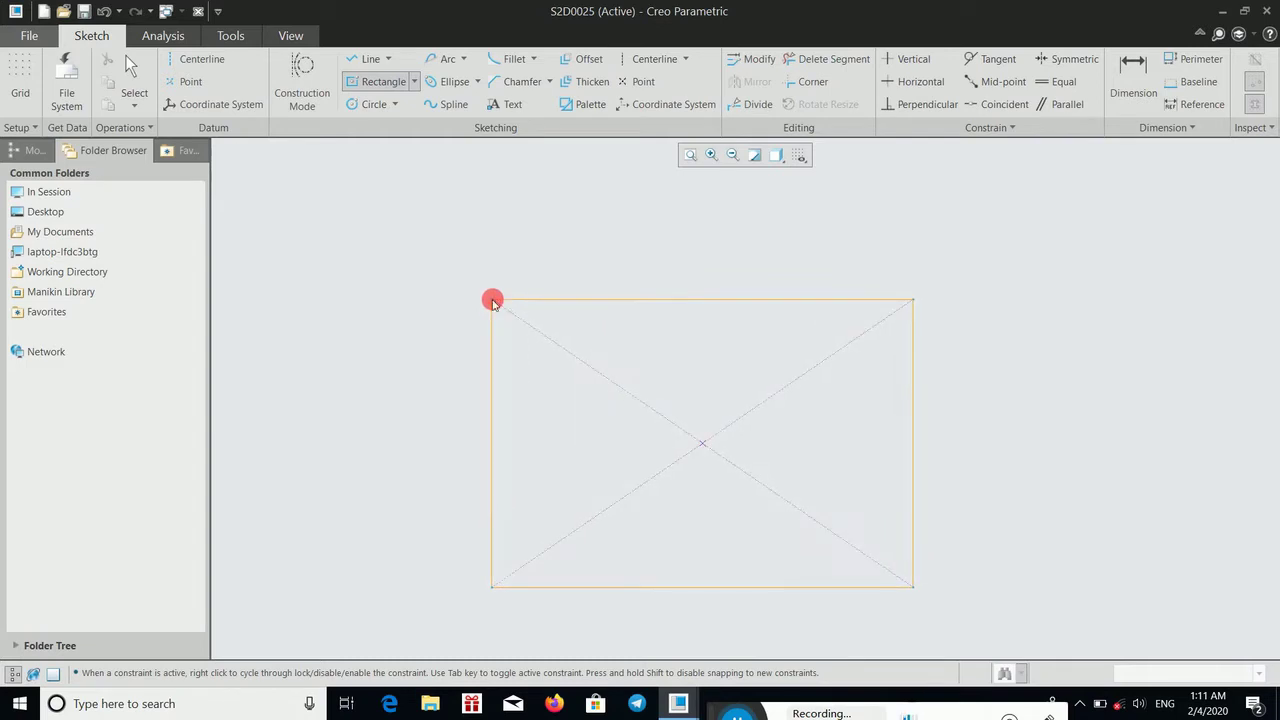
click(496, 302)
middle_click(570, 216)
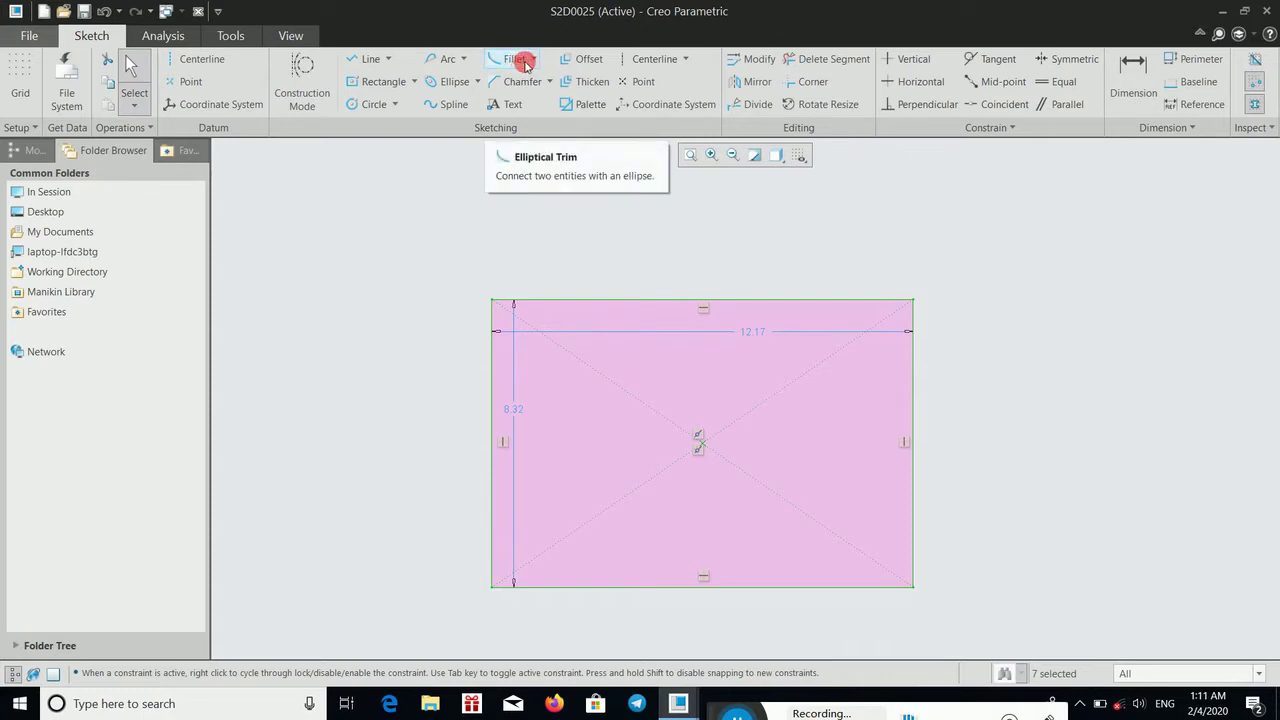
Step: Round the top-left corner with a 1.41-radius circular fillet between the left and top edges
click(534, 60)
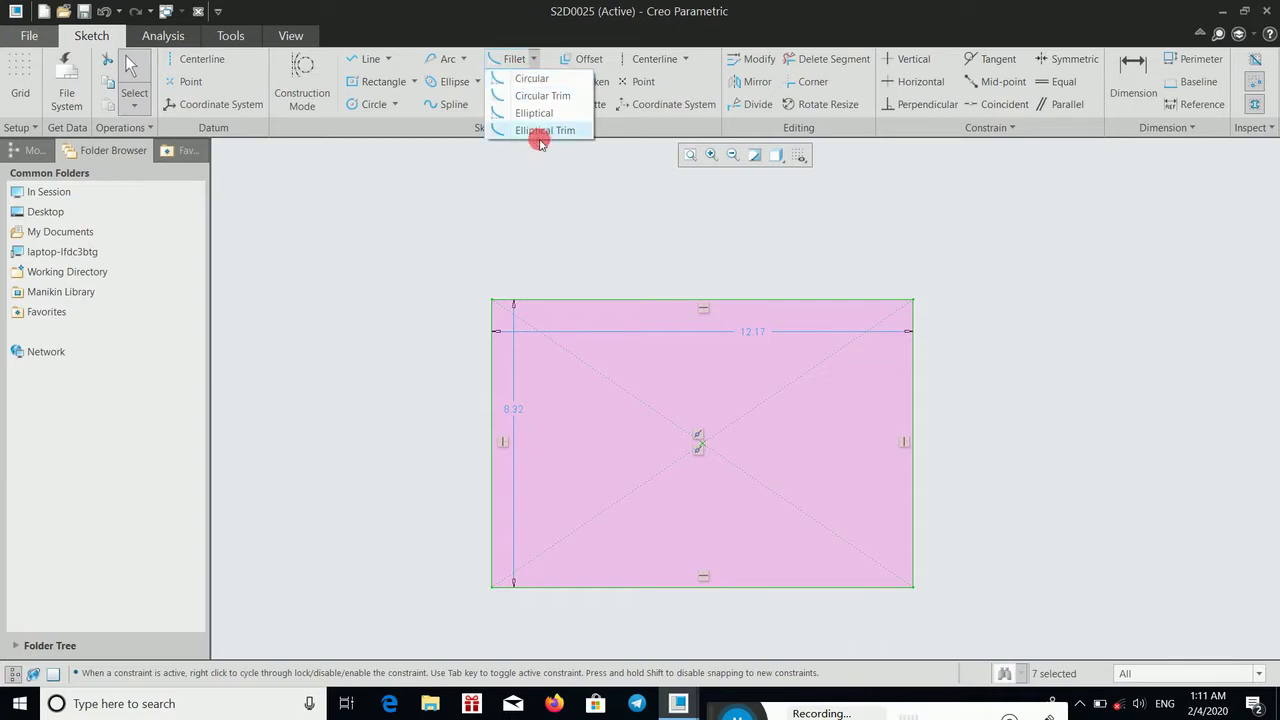
click(531, 80)
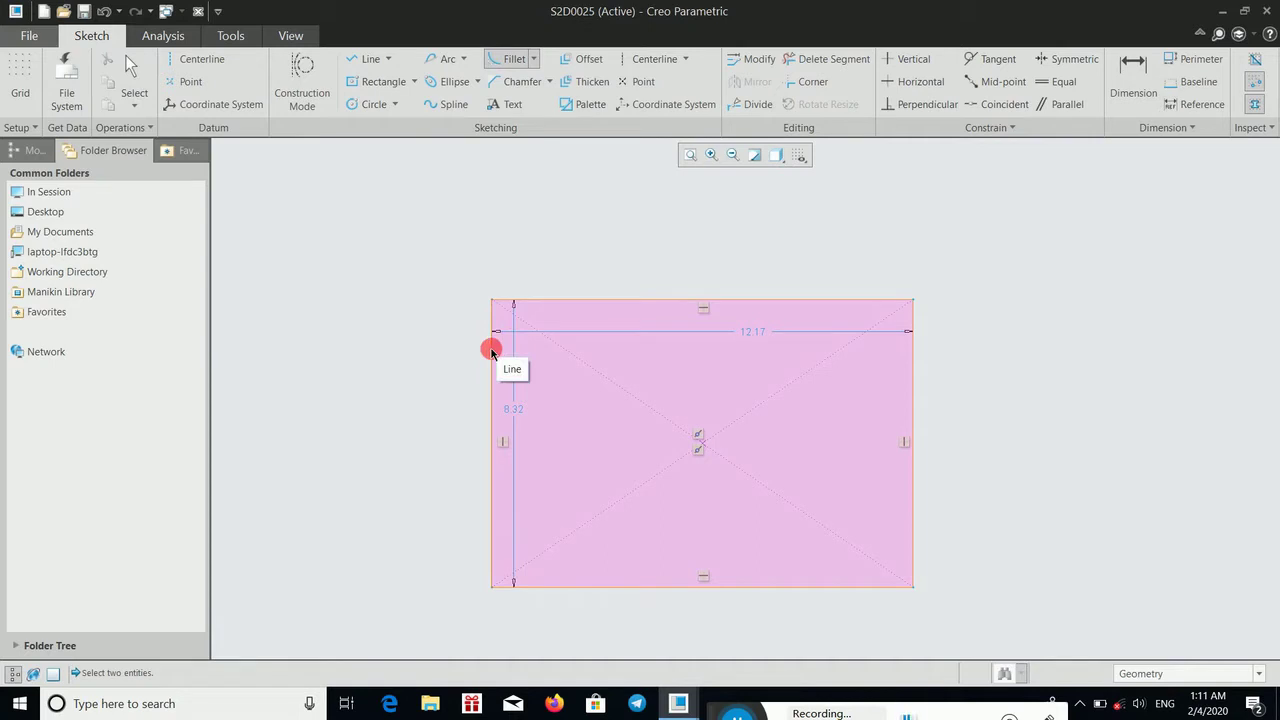
click(491, 351)
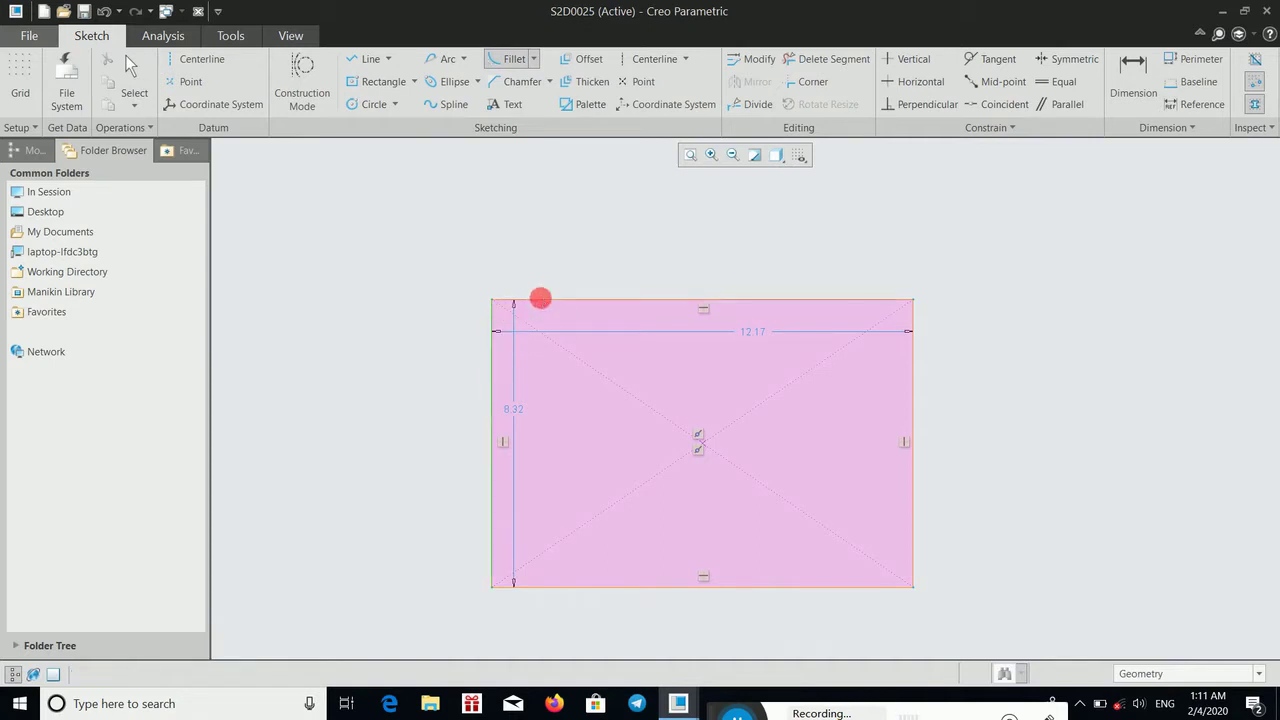
click(537, 300)
scroll(482, 315, up, 3)
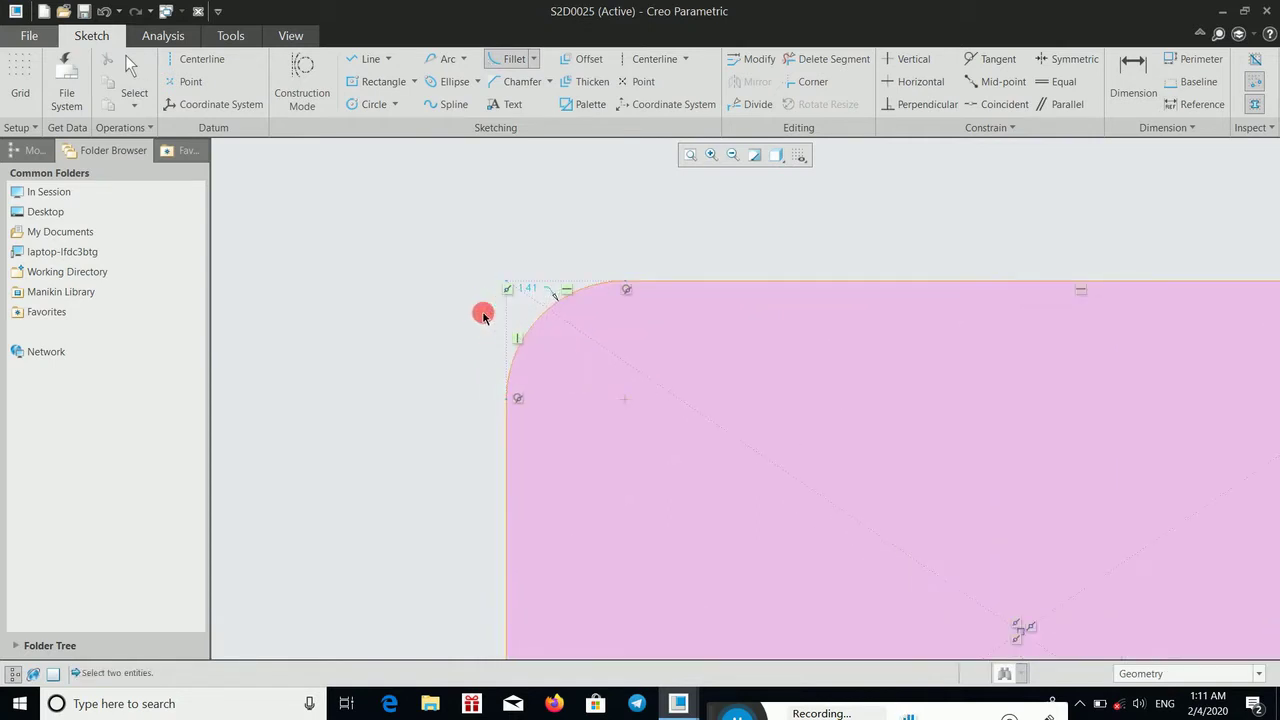
scroll(492, 316, up, 1)
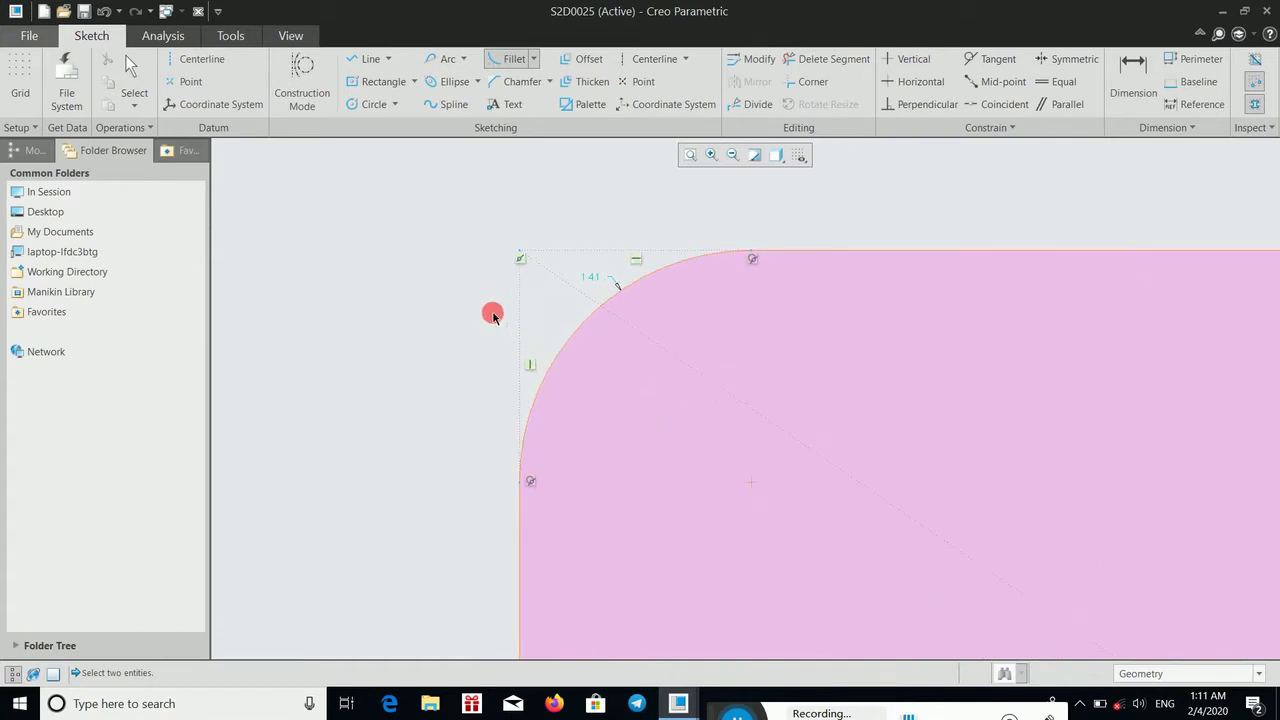
scroll(495, 314, up, 1)
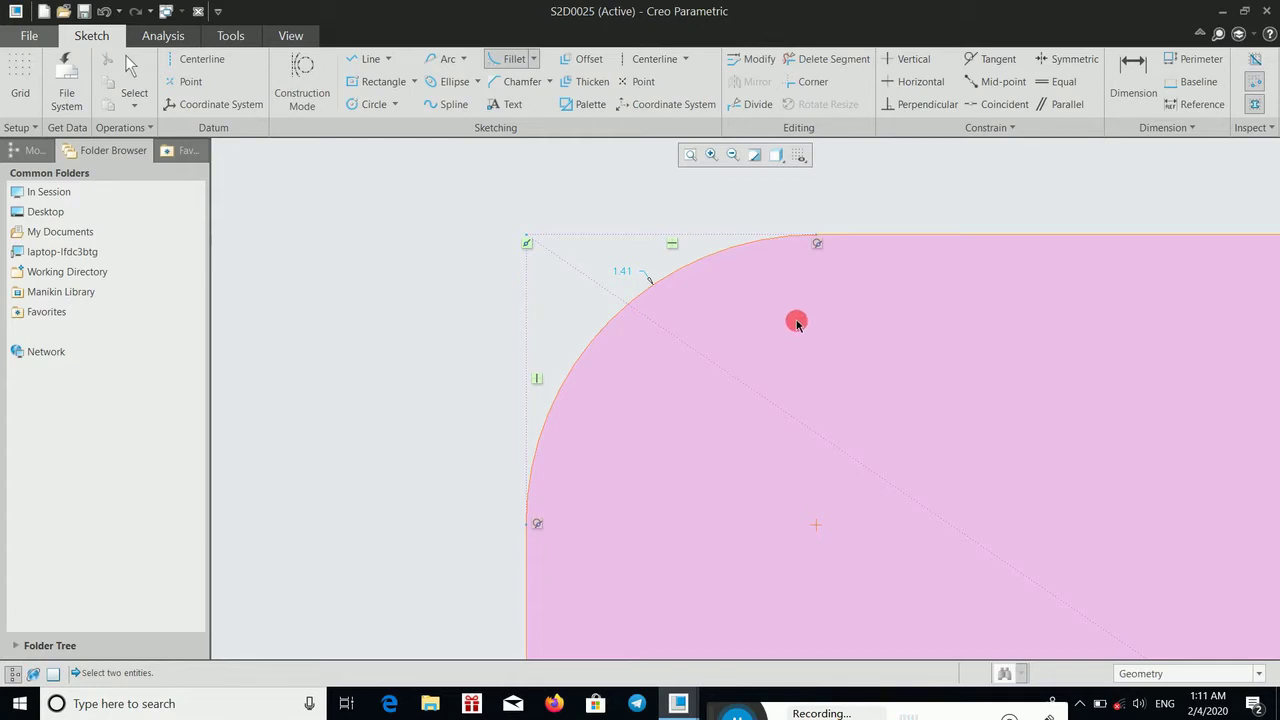
scroll(795, 327, down, 5)
middle_drag(900, 357, 563, 372)
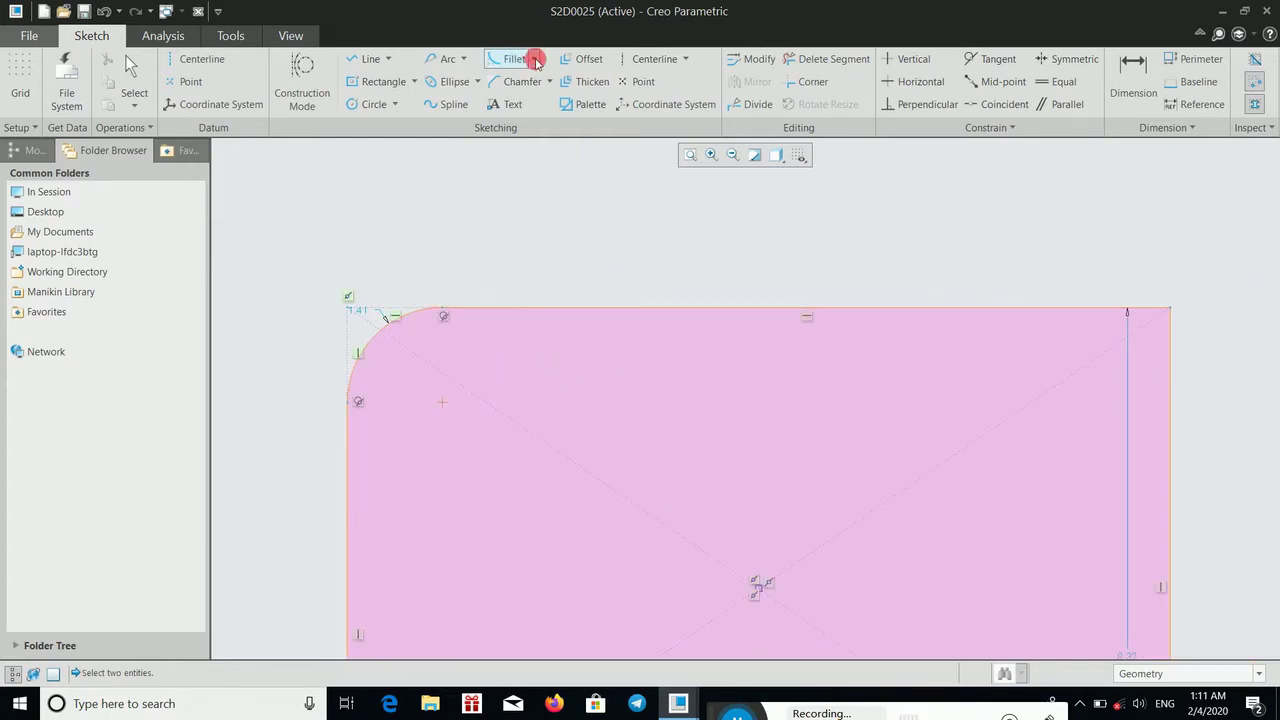
Step: Add a 0.69 circular trim fillet between the top and right edges at the top-right corner
click(533, 59)
click(551, 95)
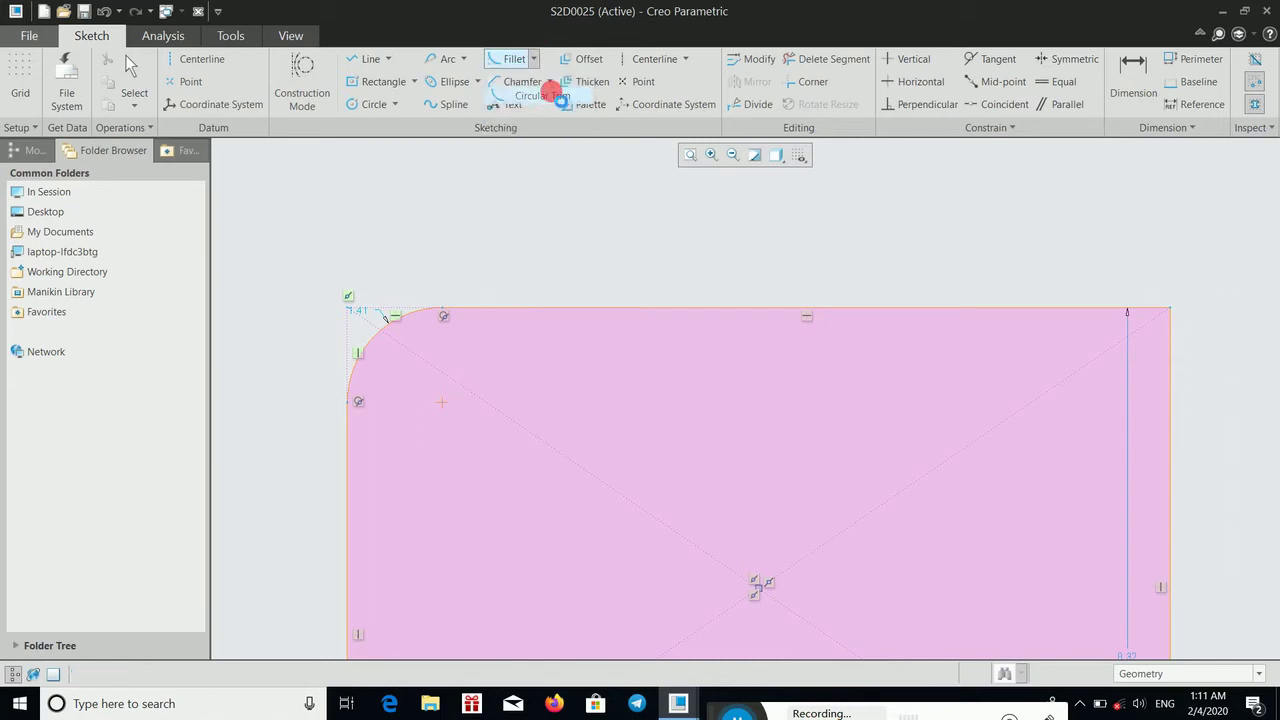
click(1106, 312)
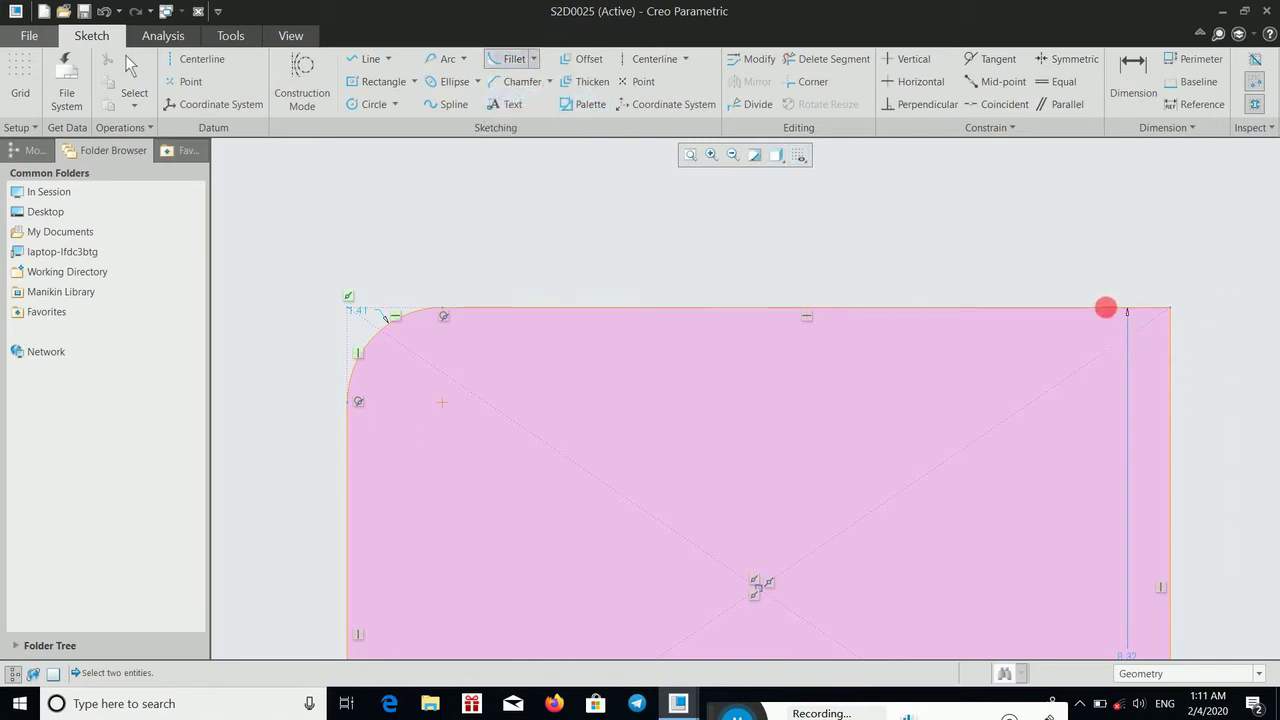
click(1172, 358)
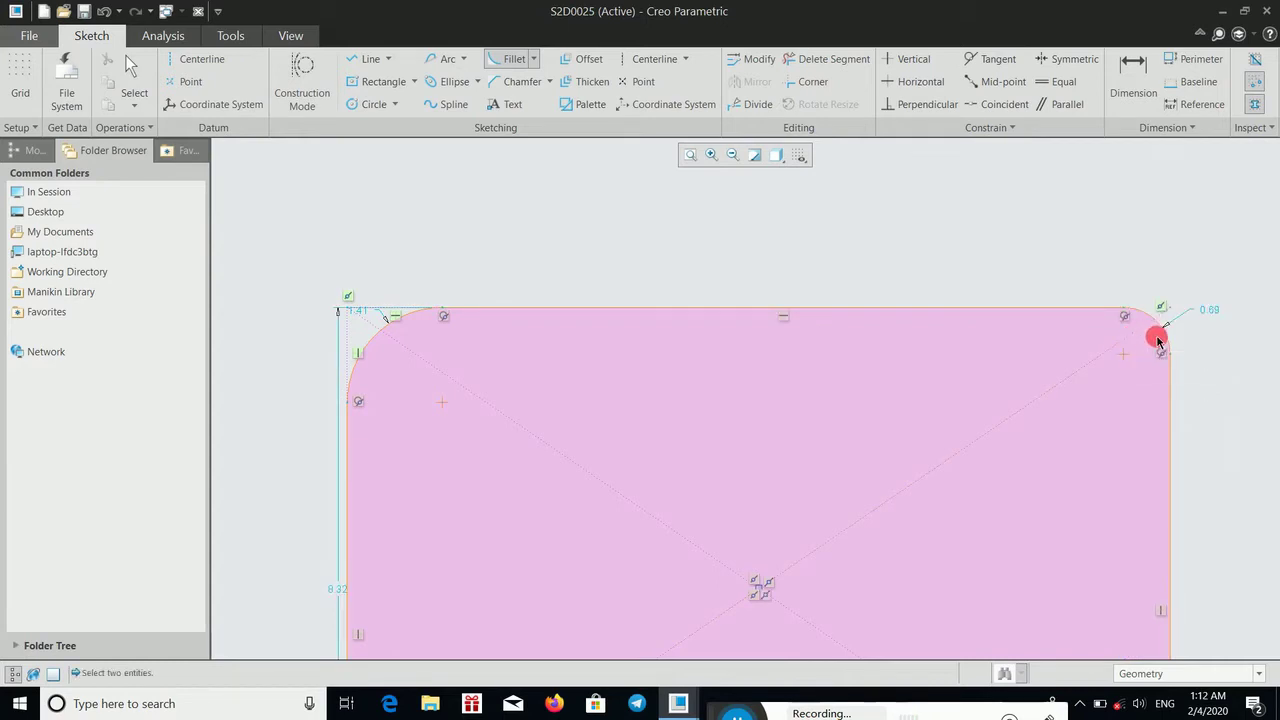
scroll(1176, 347, down, 2)
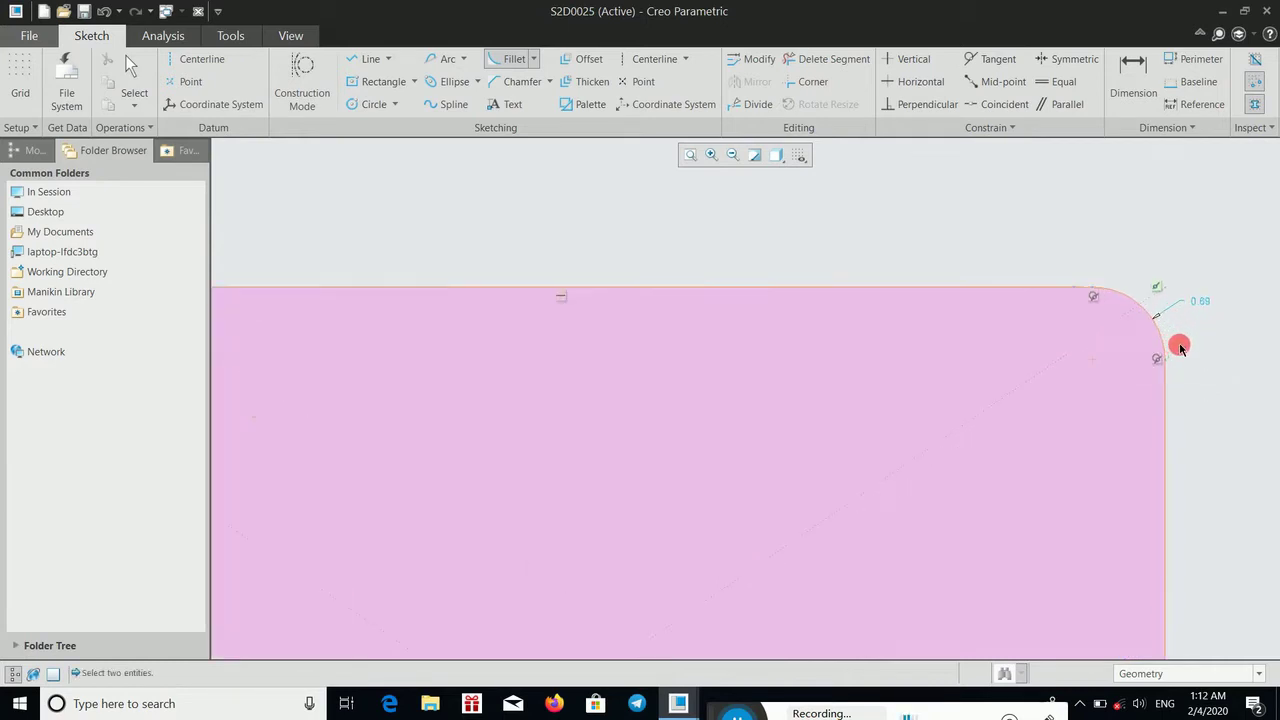
scroll(1176, 347, down, 2)
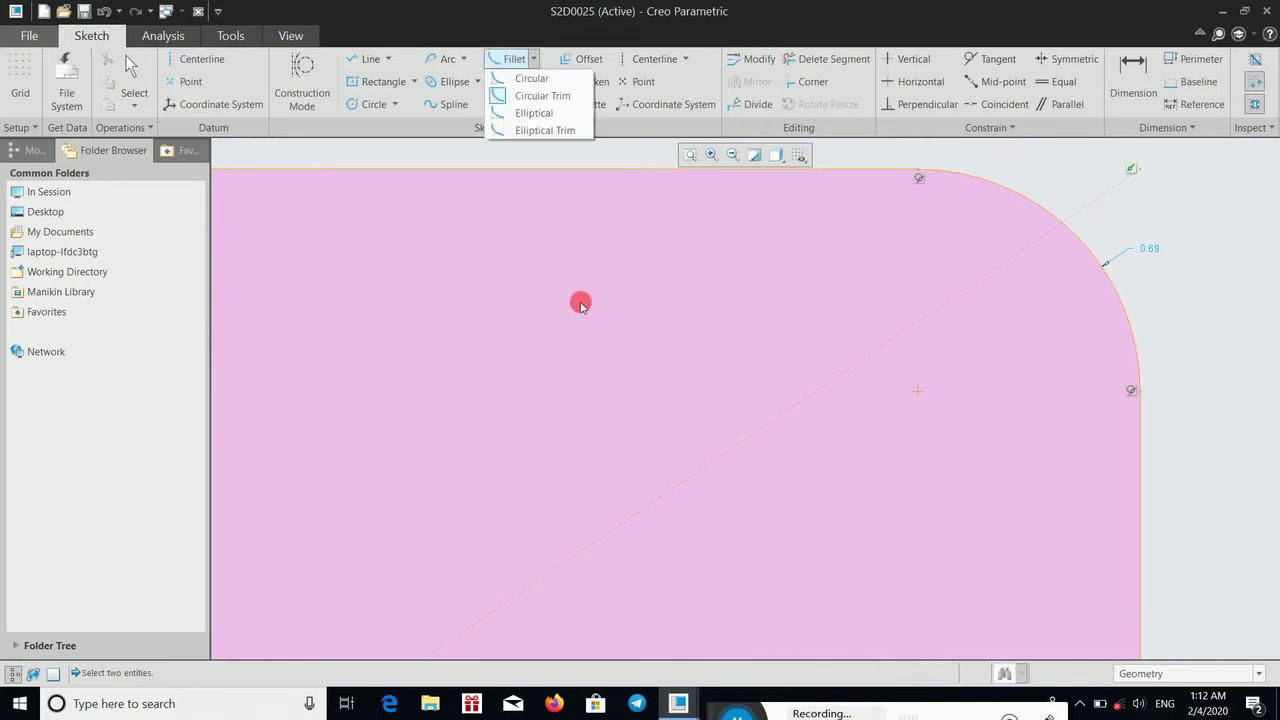
click(1176, 325)
scroll(1170, 337, down, 2)
scroll(1051, 386, down, 3)
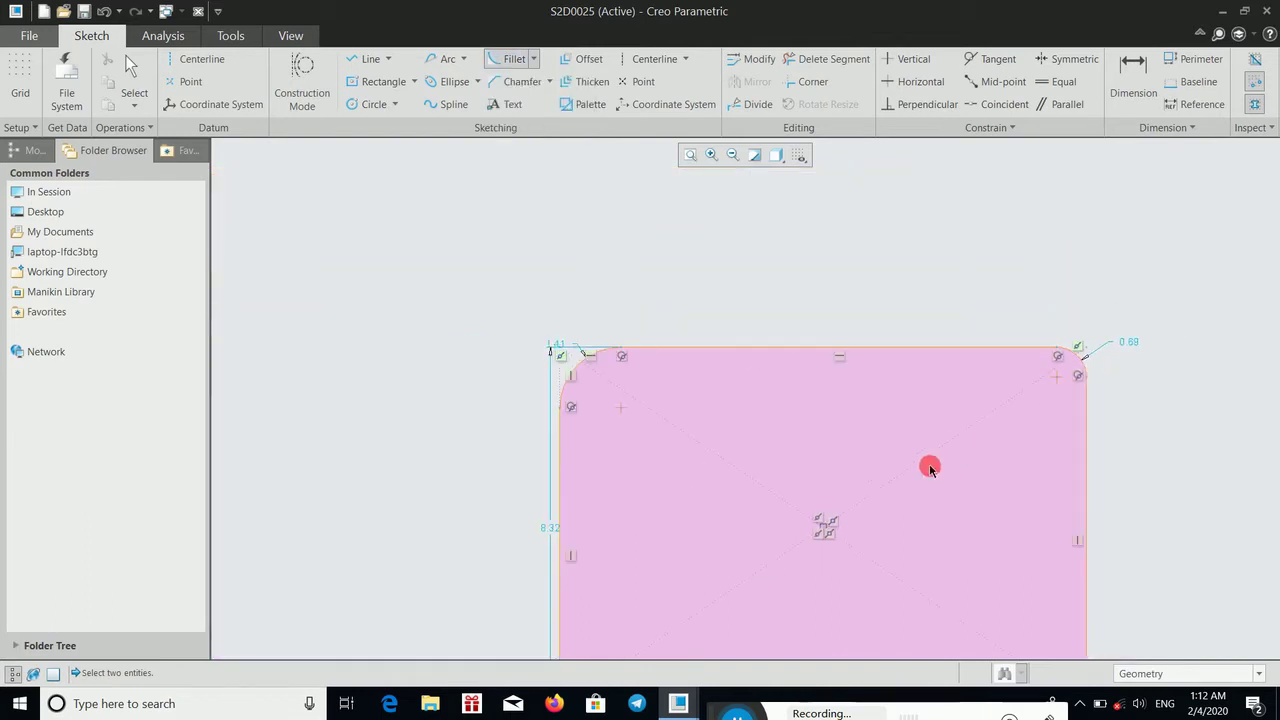
scroll(929, 463, down, 2)
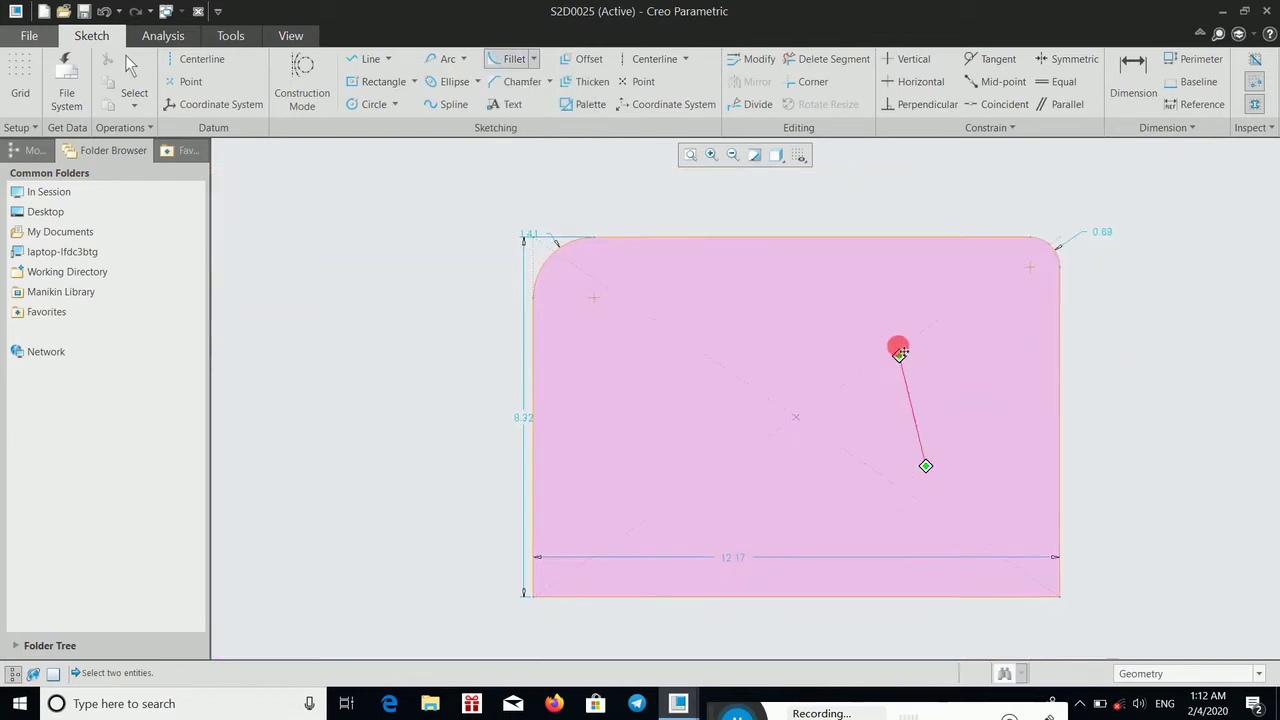
Step: Apply an elliptical fillet between the left and bottom edges at the bottom-left corner
click(533, 59)
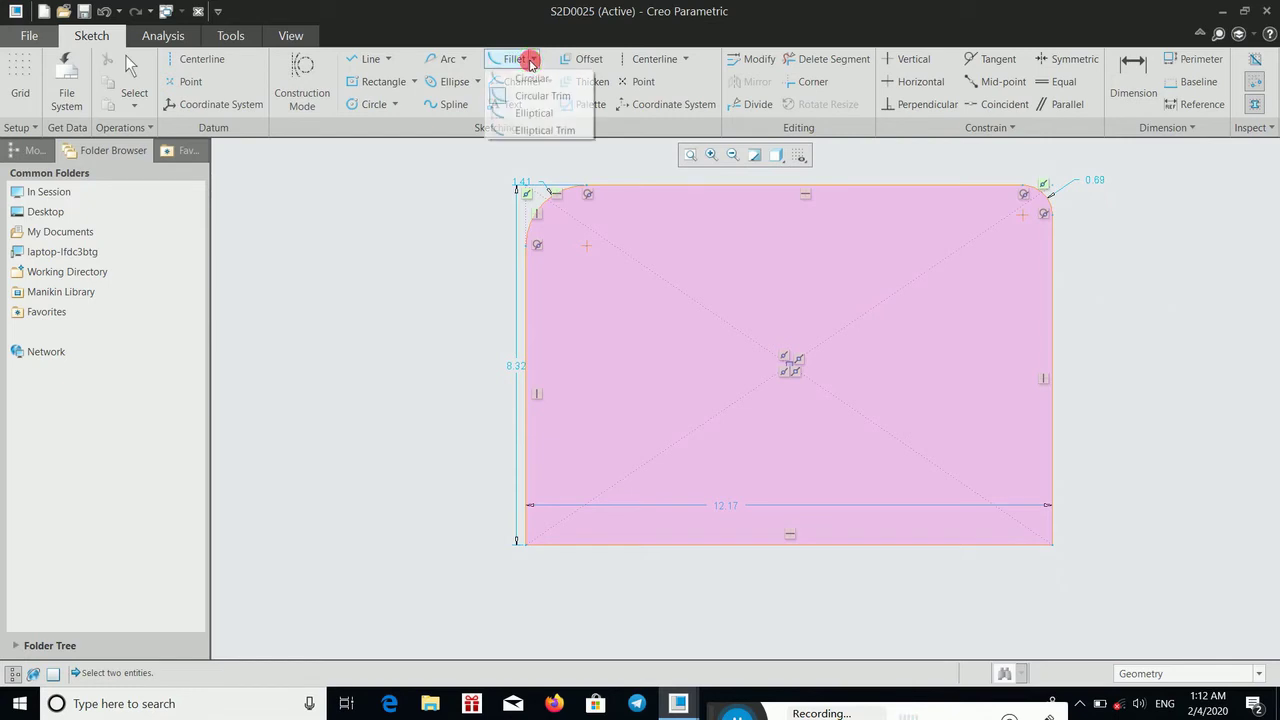
click(550, 113)
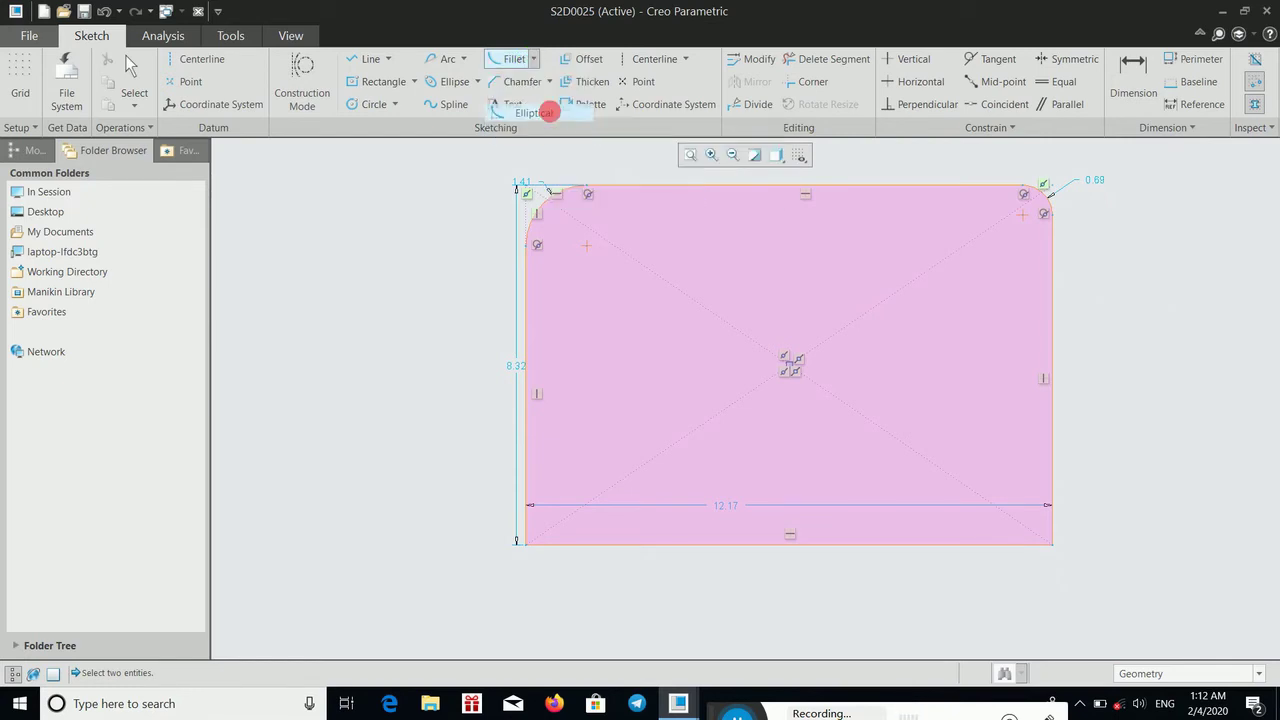
click(527, 490)
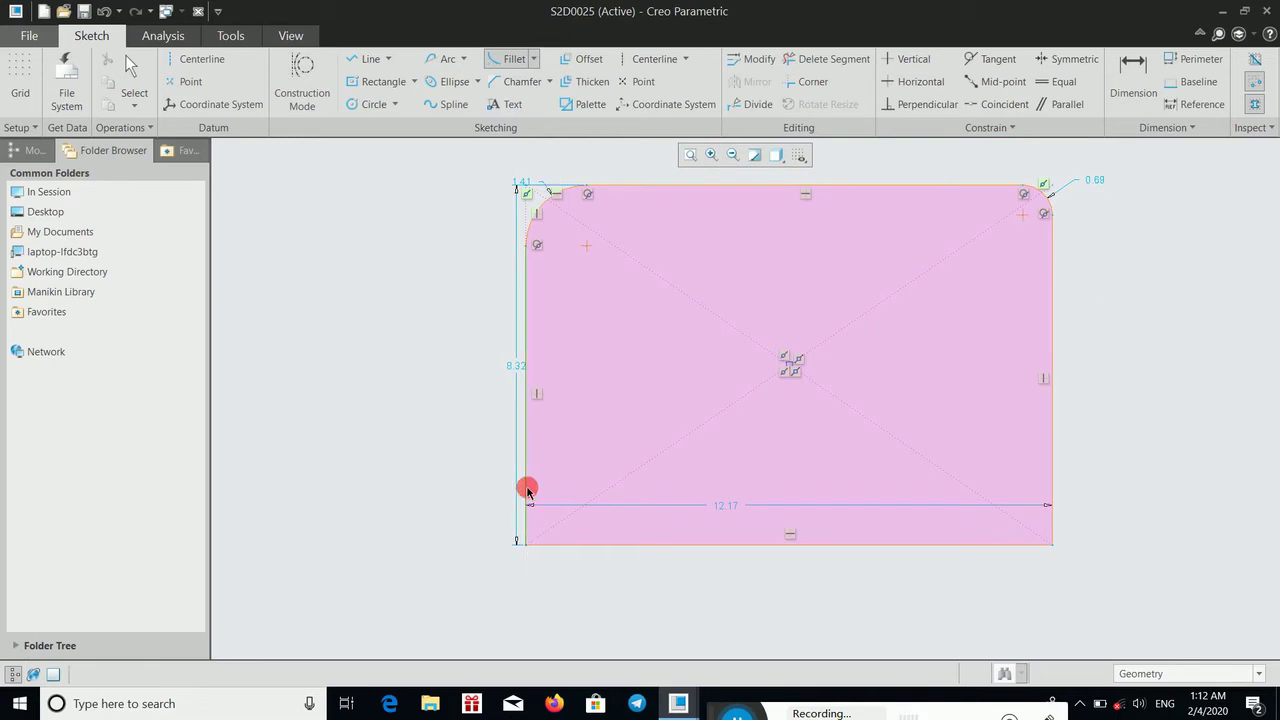
click(562, 545)
scroll(503, 546, up, 3)
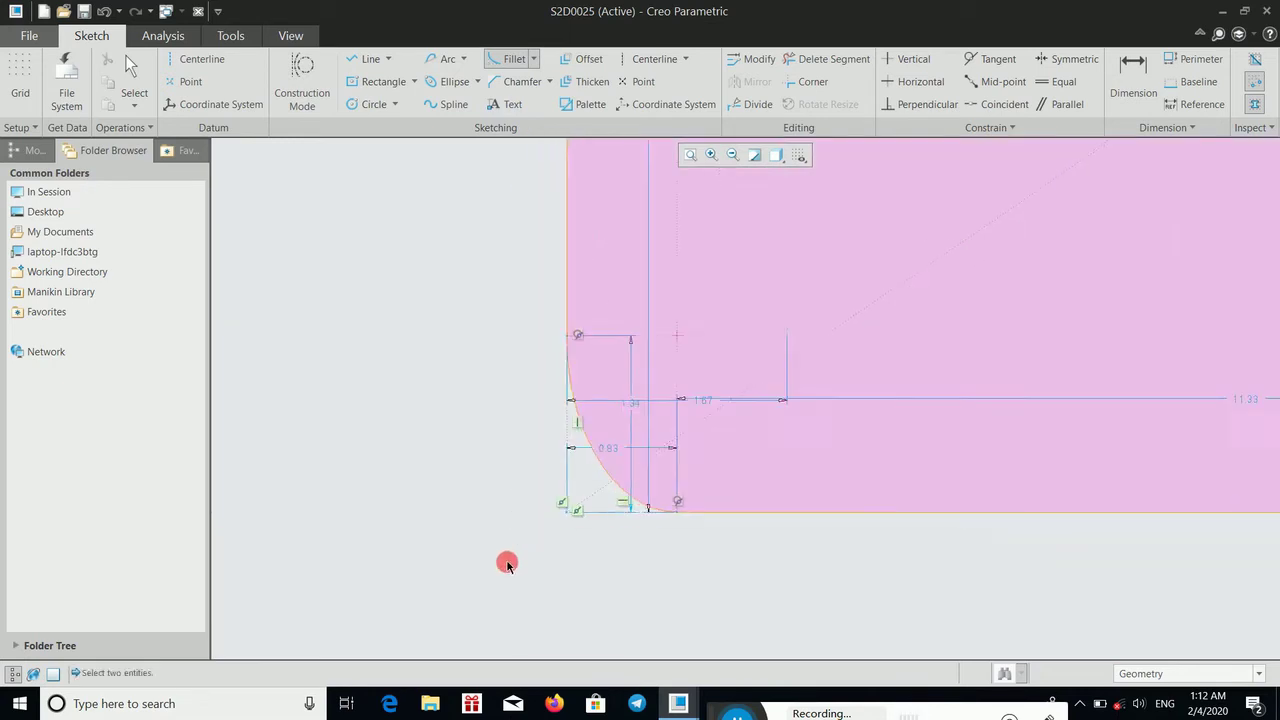
scroll(572, 515, up, 1)
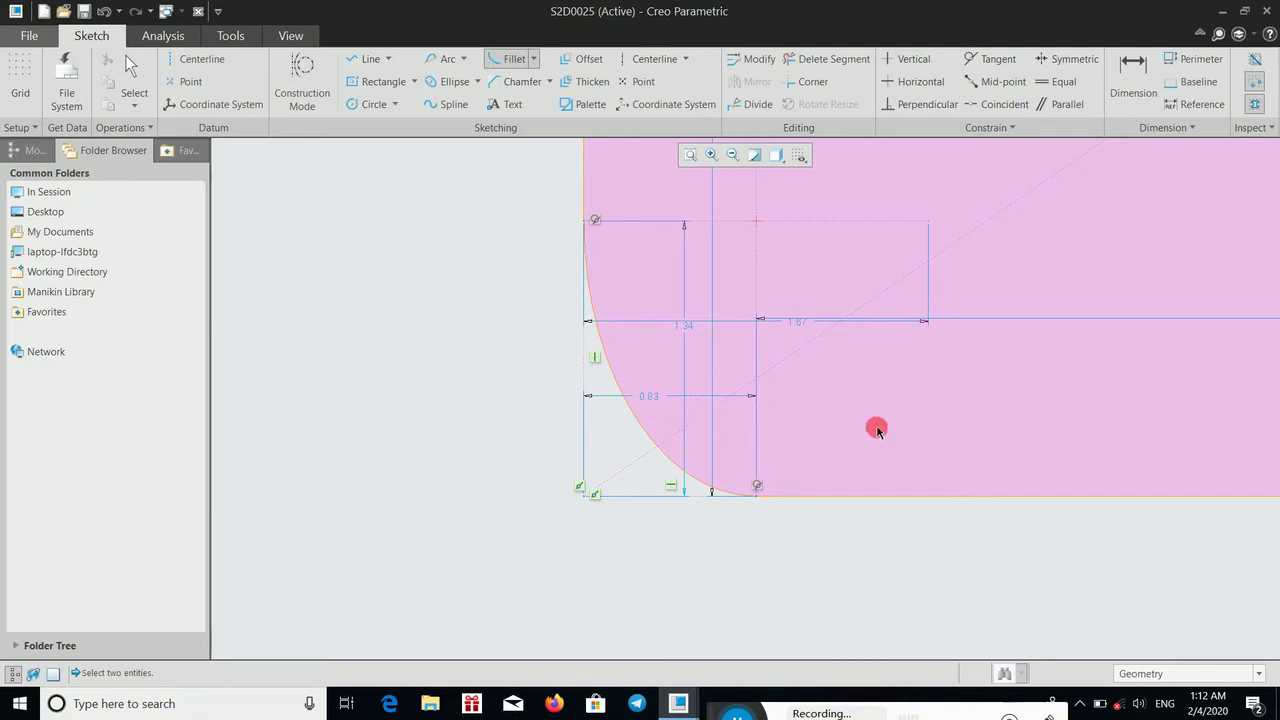
middle_drag(914, 419, 879, 423)
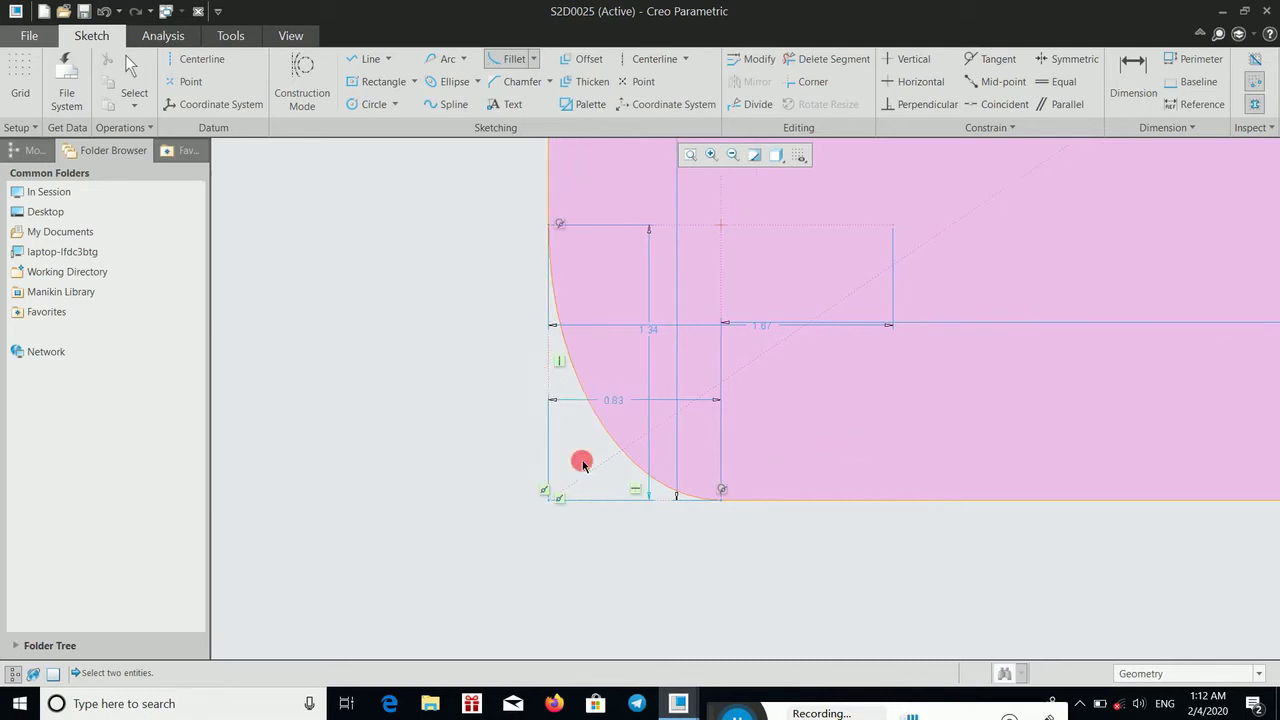
scroll(729, 534, down, 1)
scroll(860, 491, down, 1)
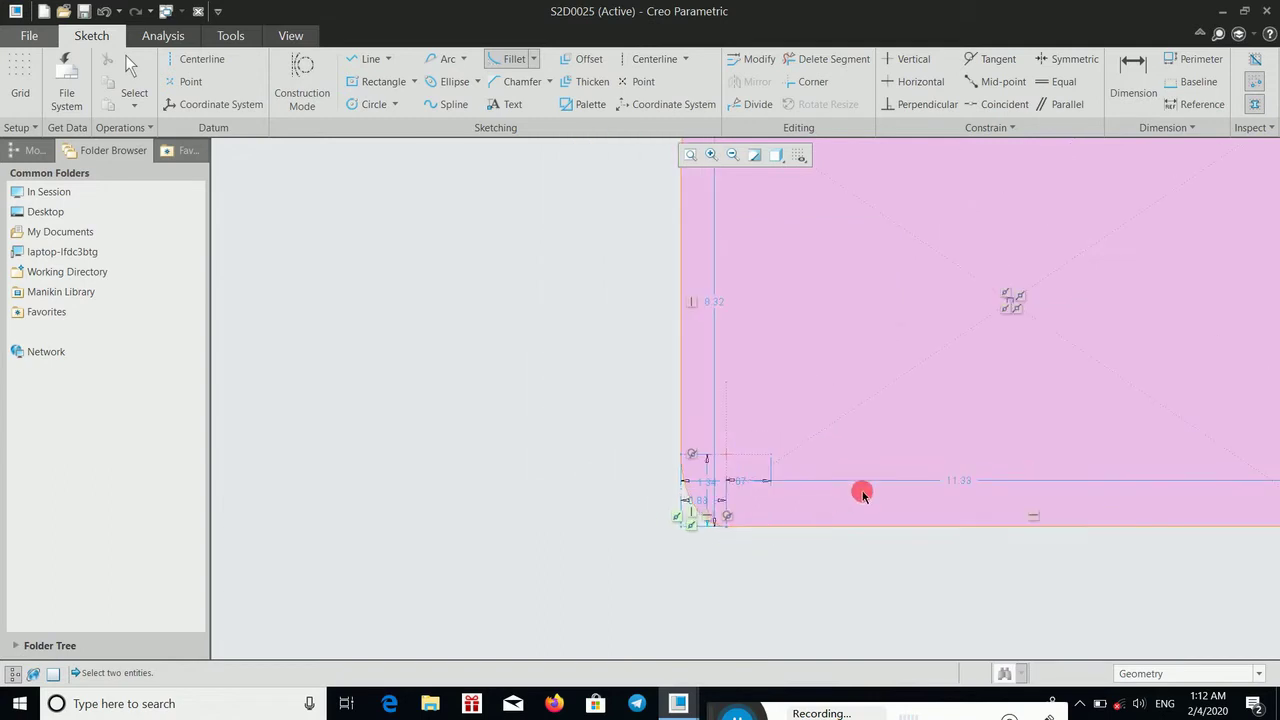
scroll(650, 478, down, 2)
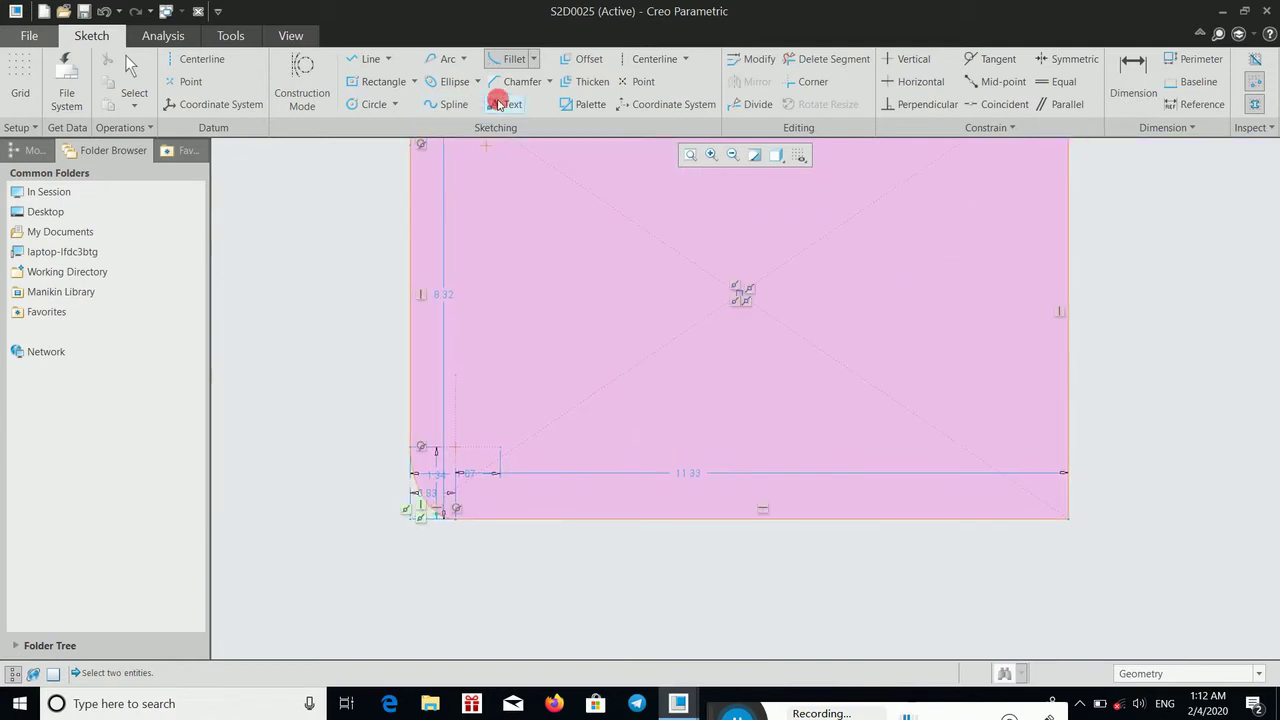
Step: Fillet the bottom-right corner with a trimmed elliptical fillet dimensioned 2.71 by 1.13
click(533, 62)
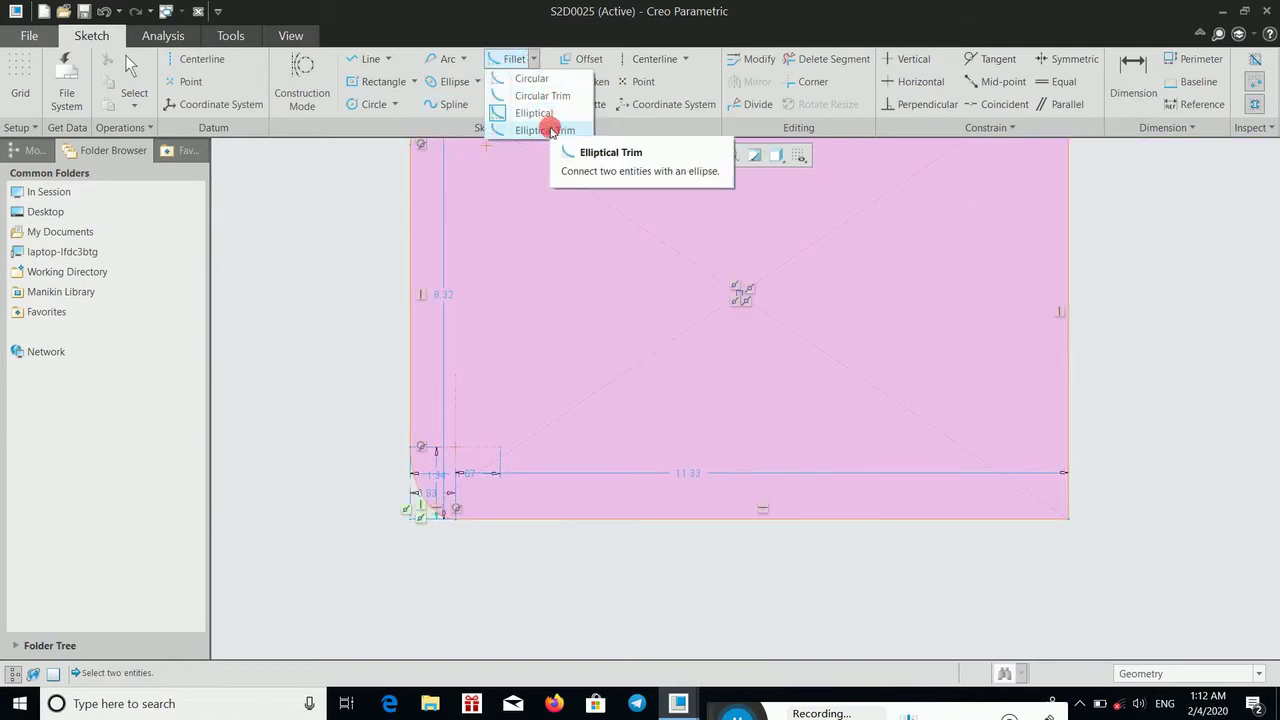
click(551, 132)
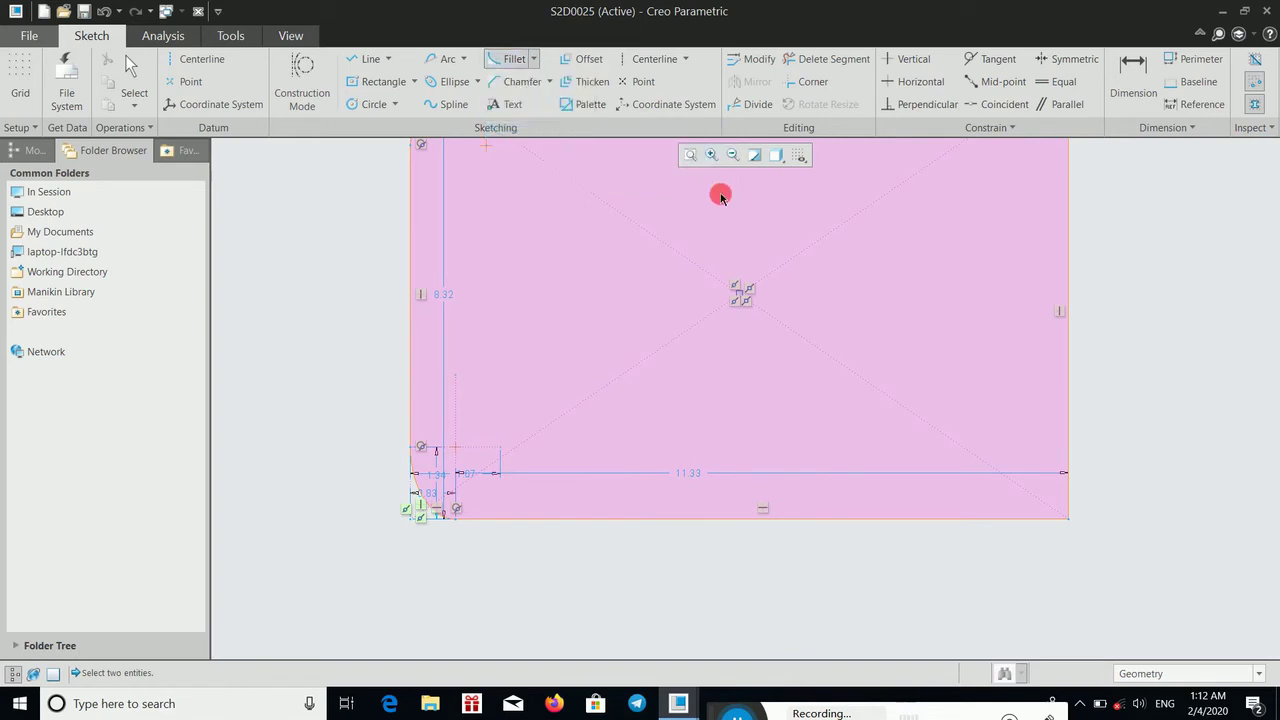
click(1068, 449)
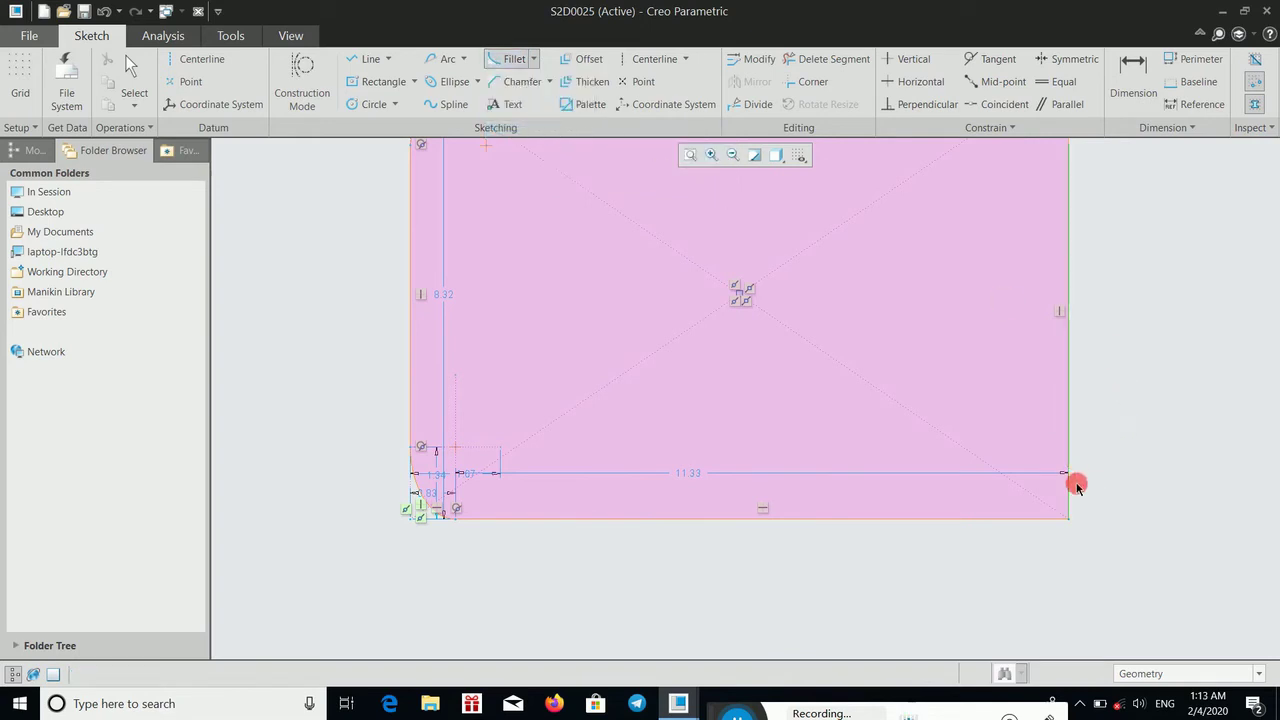
click(1037, 519)
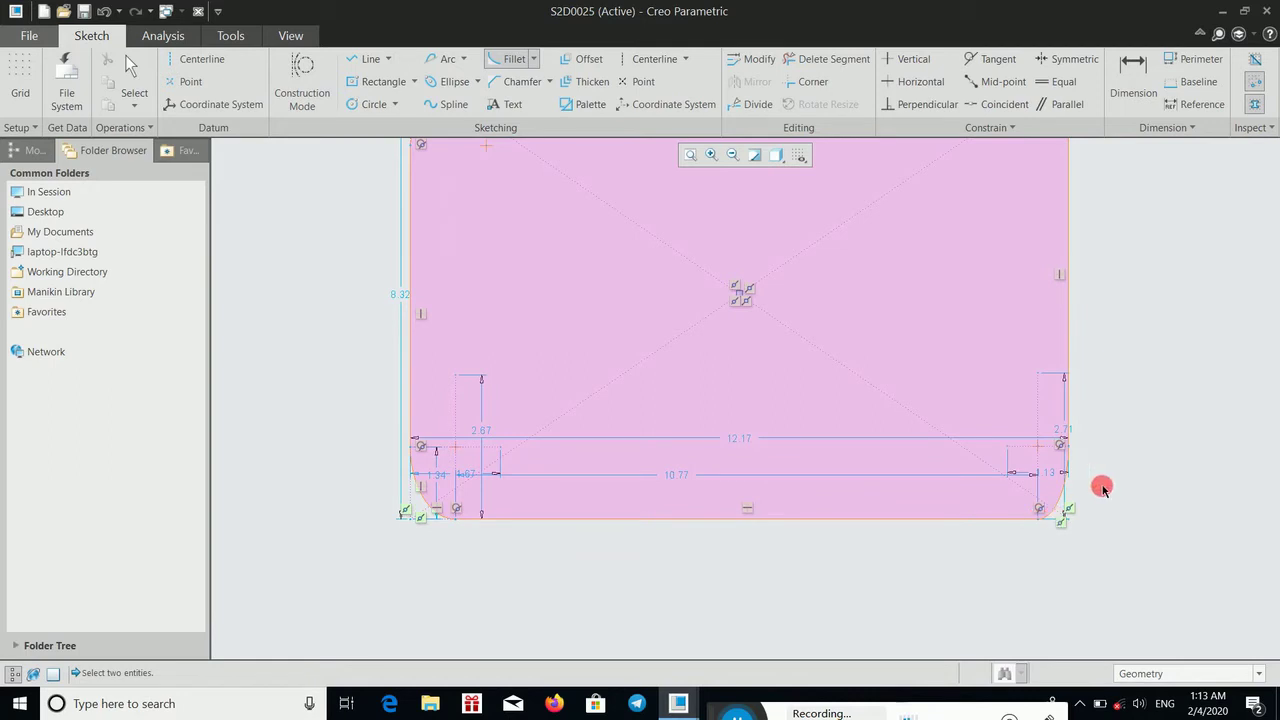
scroll(1100, 486, up, 3)
mouse_move(1083, 530)
middle_down()
mouse_move(1080, 471)
mouse_move(1043, 451)
middle_up()
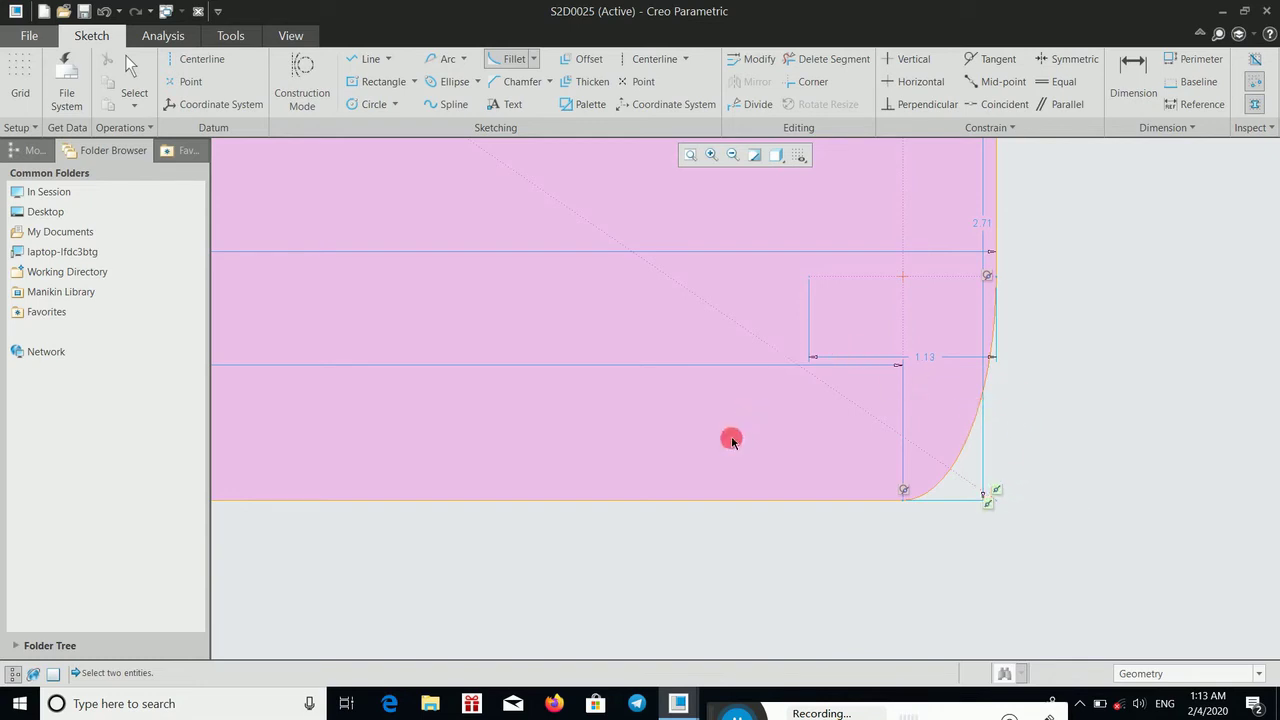
click(540, 64)
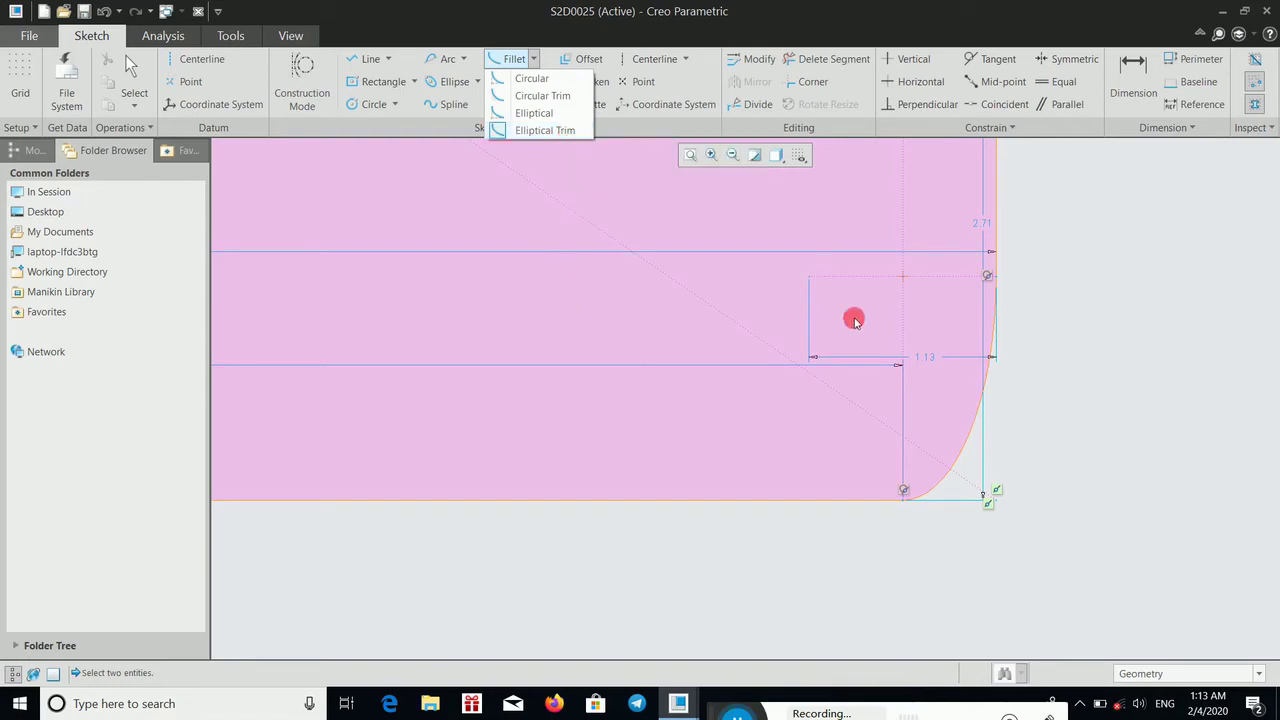
click(1061, 373)
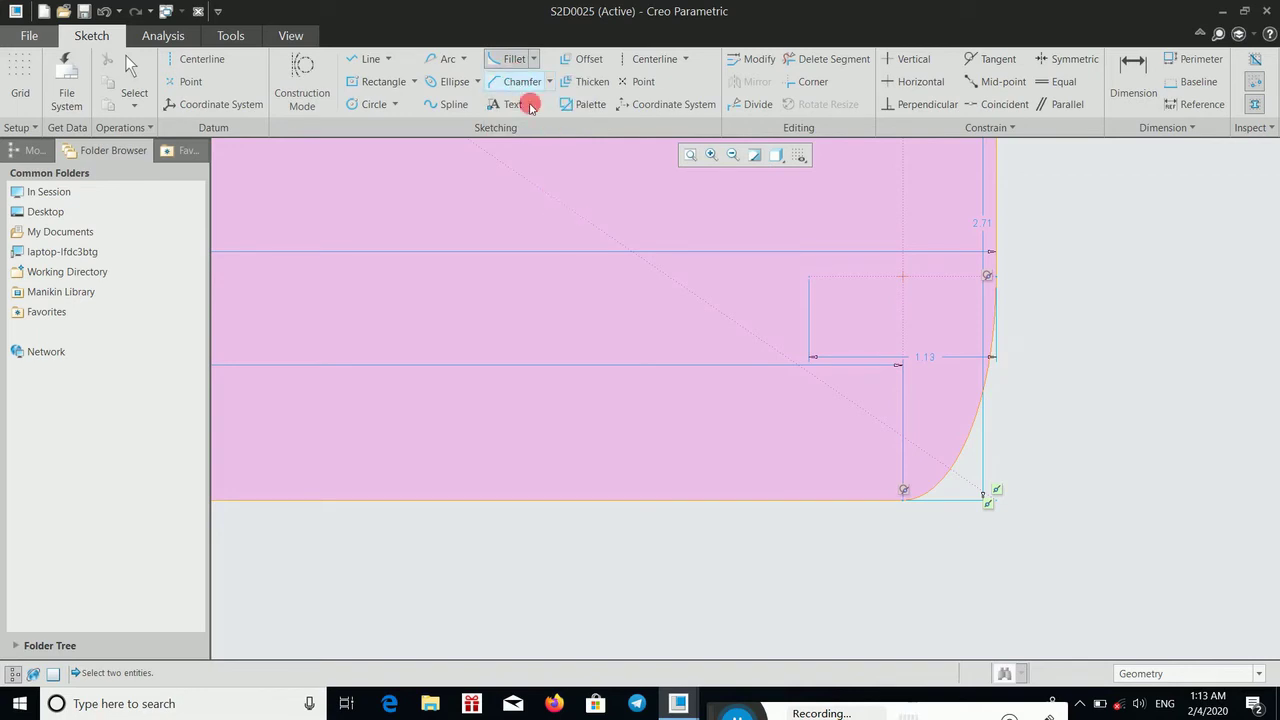
scroll(585, 537, down, 3)
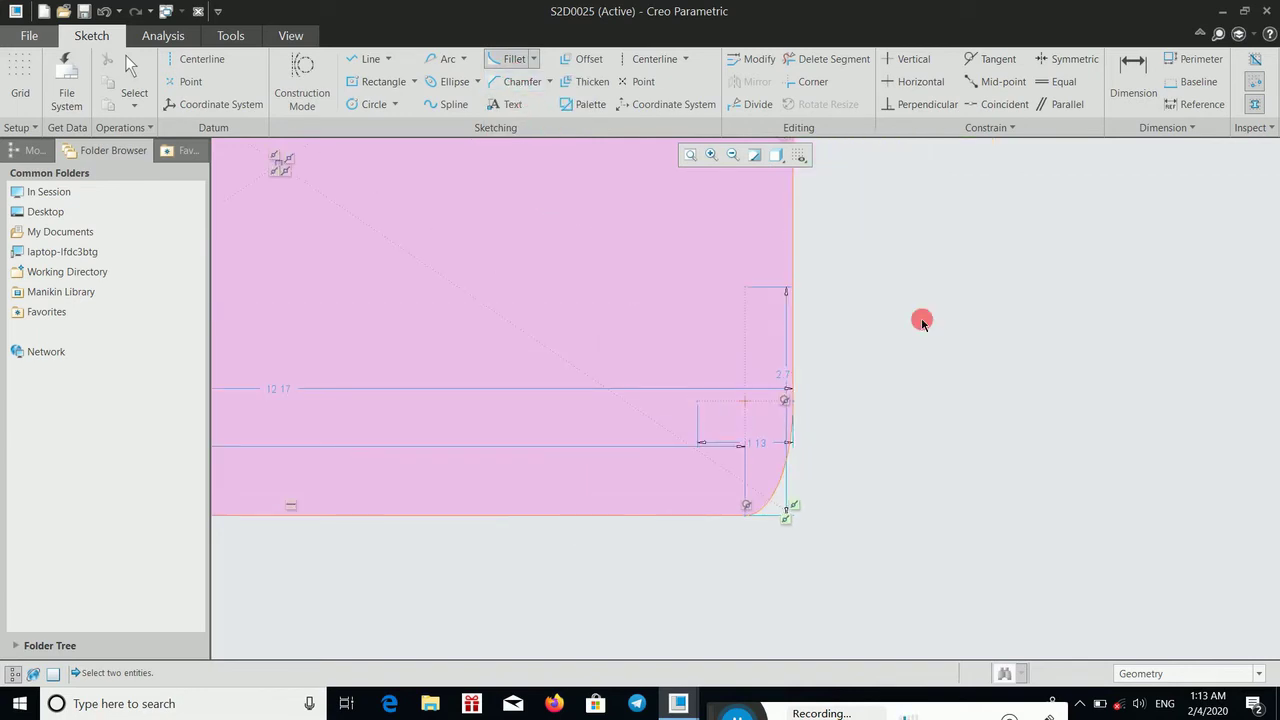
middle_drag(923, 320, 490, 345)
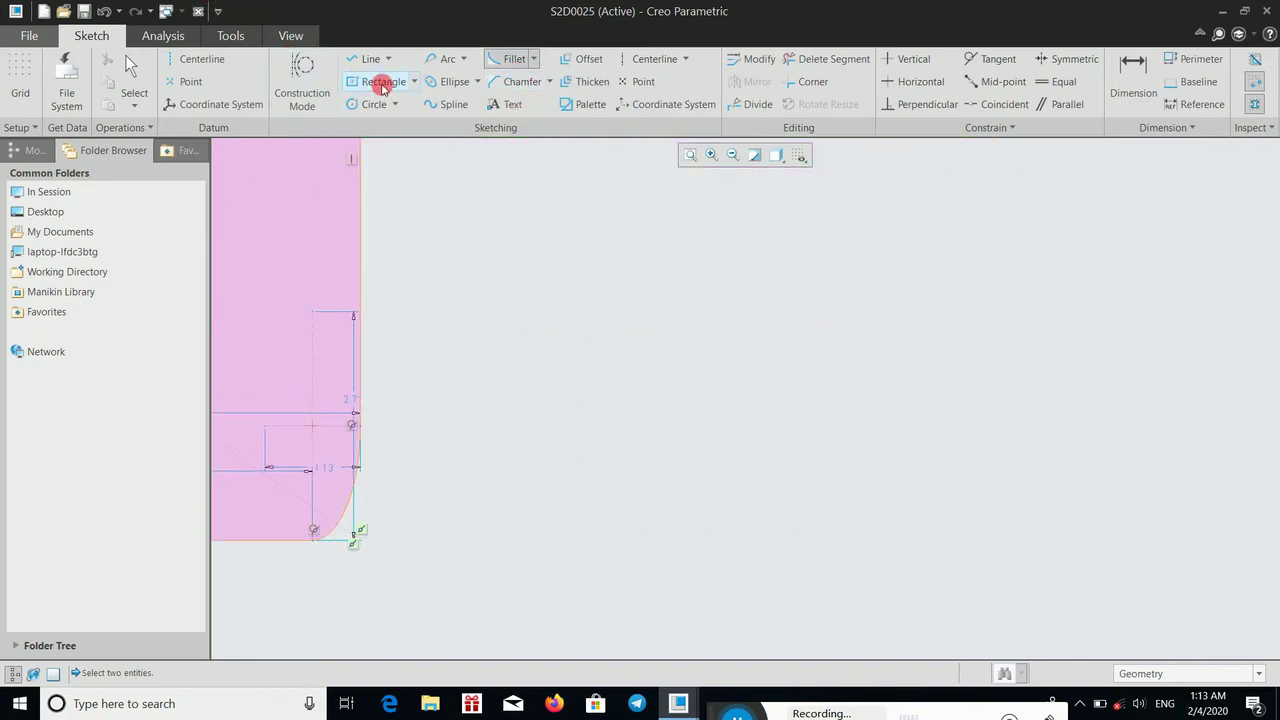
Step: Draw a 6.18 by 4.80 corner rectangle 5.33 to the right of the first shape
click(364, 80)
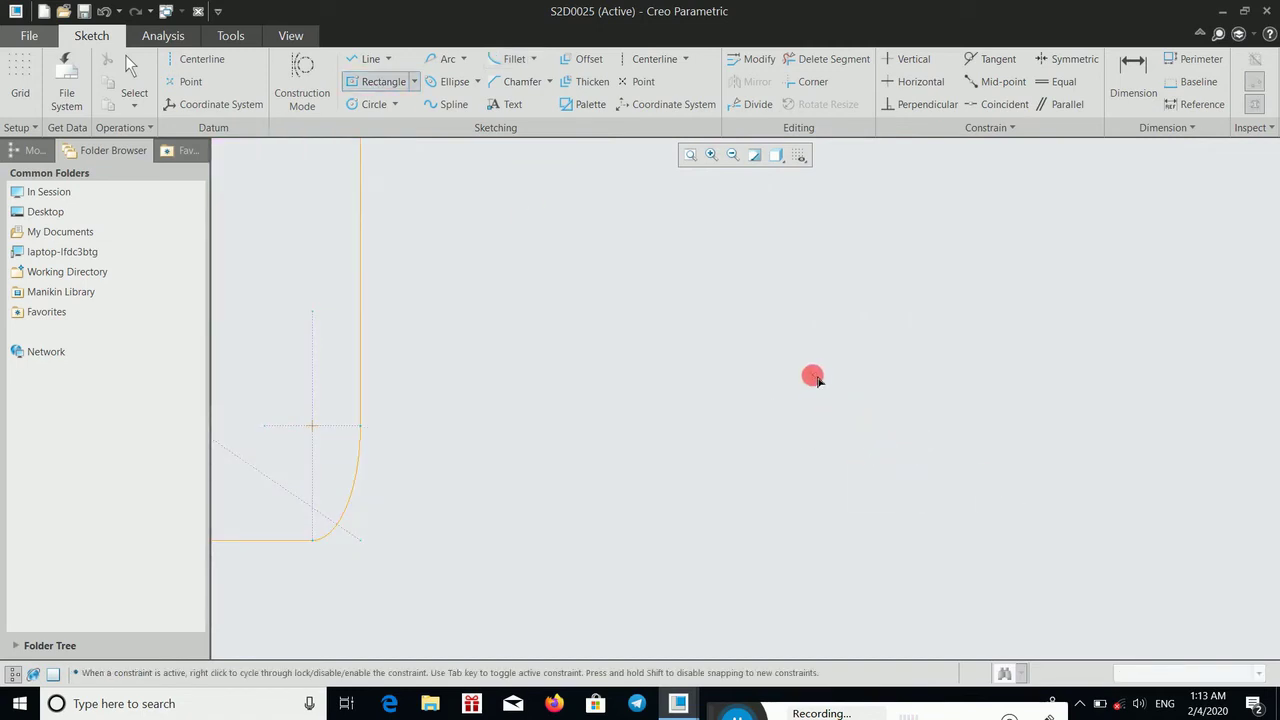
click(876, 425)
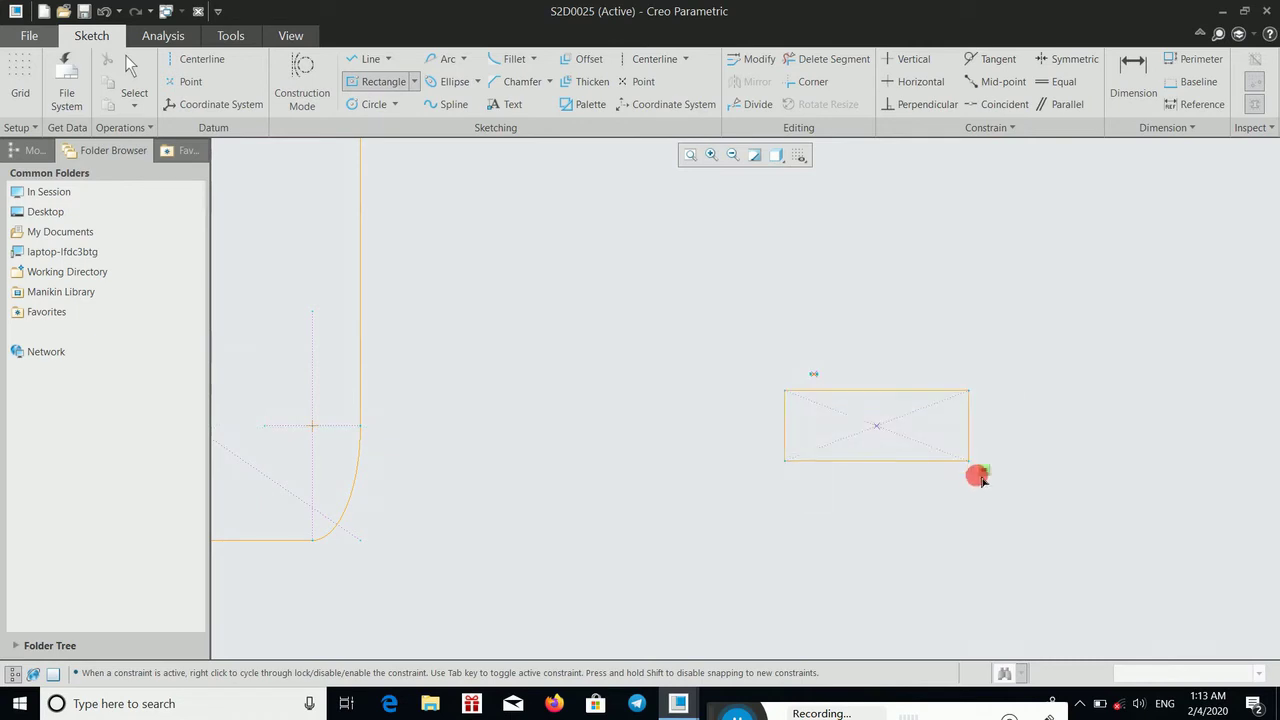
click(1062, 578)
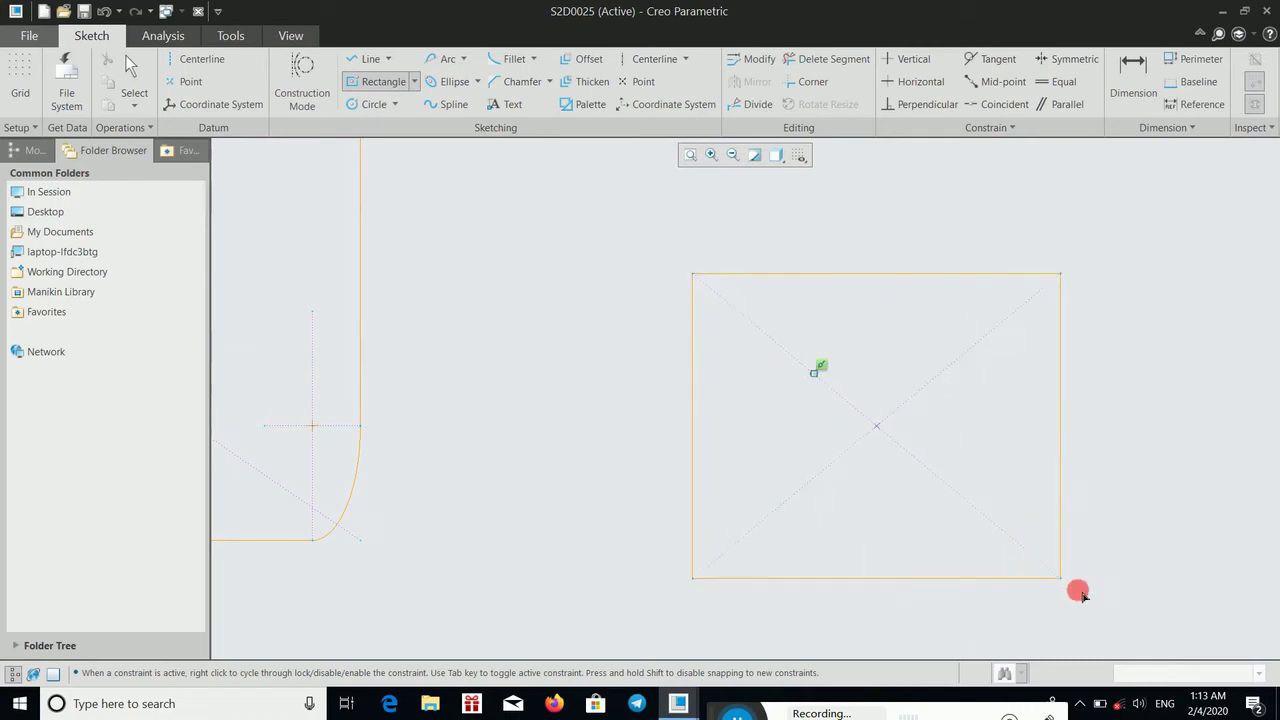
click(1138, 617)
middle_click(587, 325)
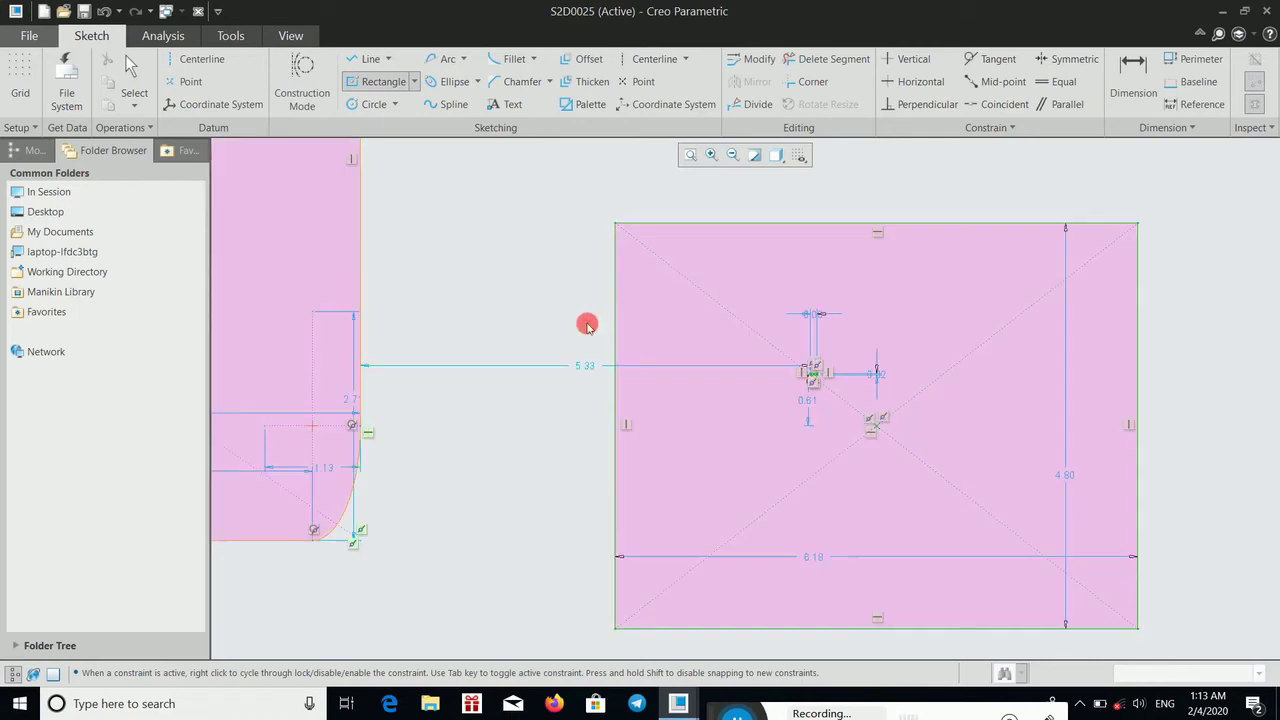
Step: Apply a plain chamfer to the second rectangle's top-left corner, dimensioned 0.55 by 0.60
click(549, 82)
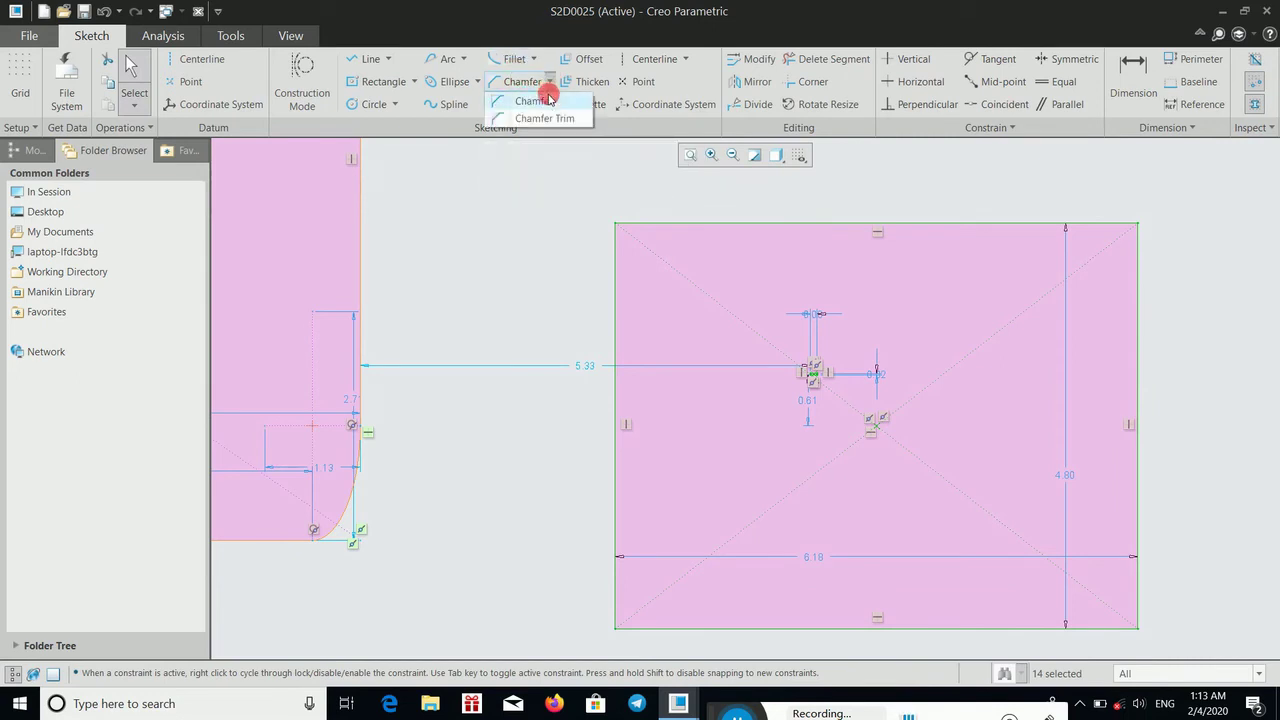
click(540, 101)
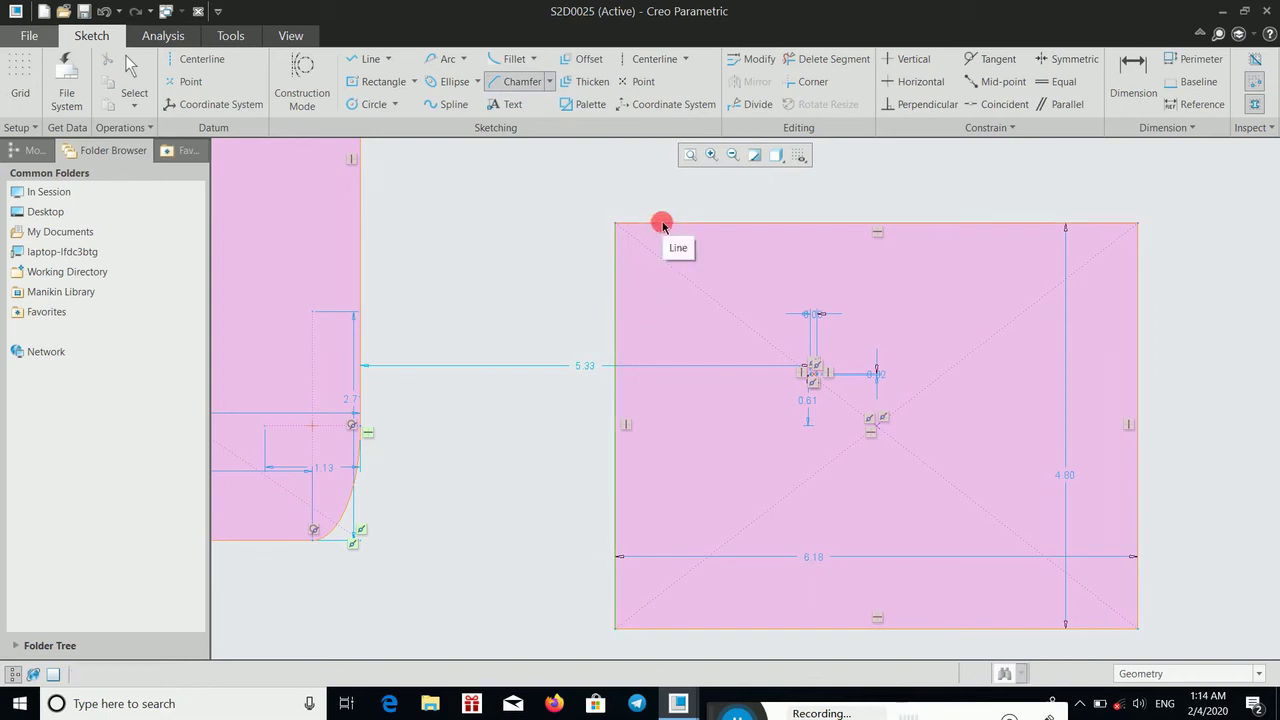
click(662, 226)
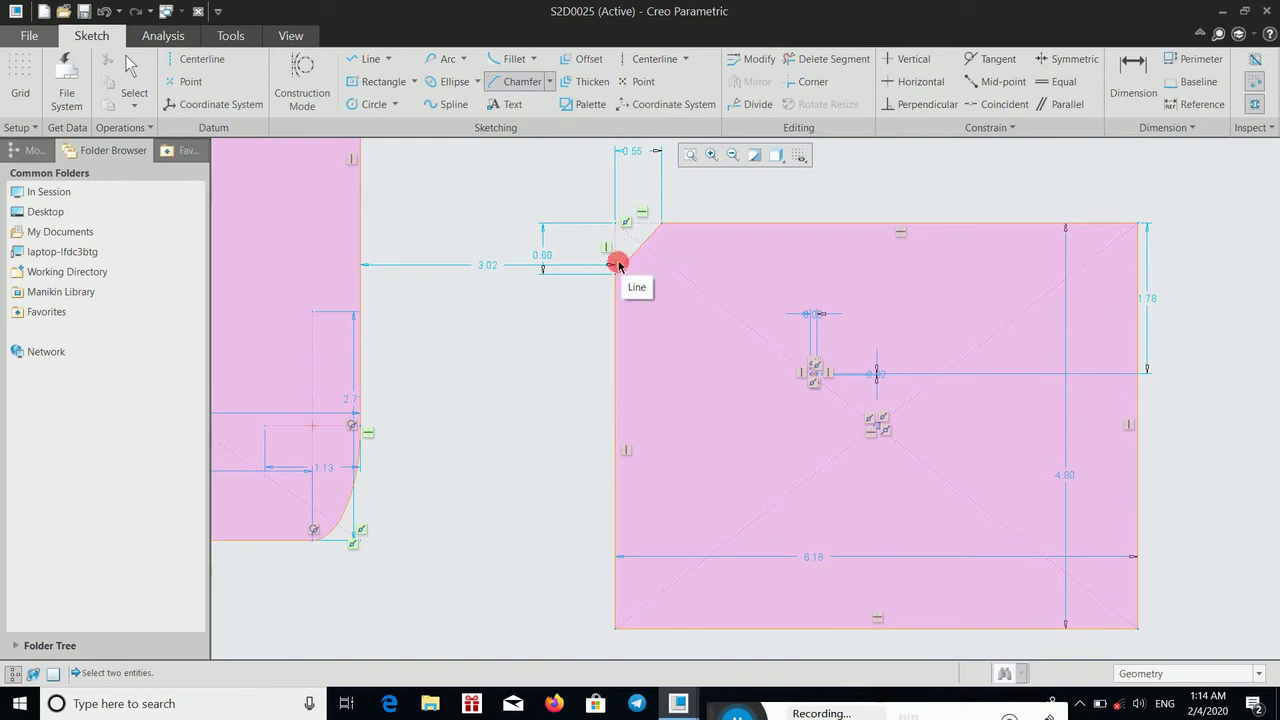
middle_drag(566, 319, 551, 407)
scroll(551, 407, up, 1)
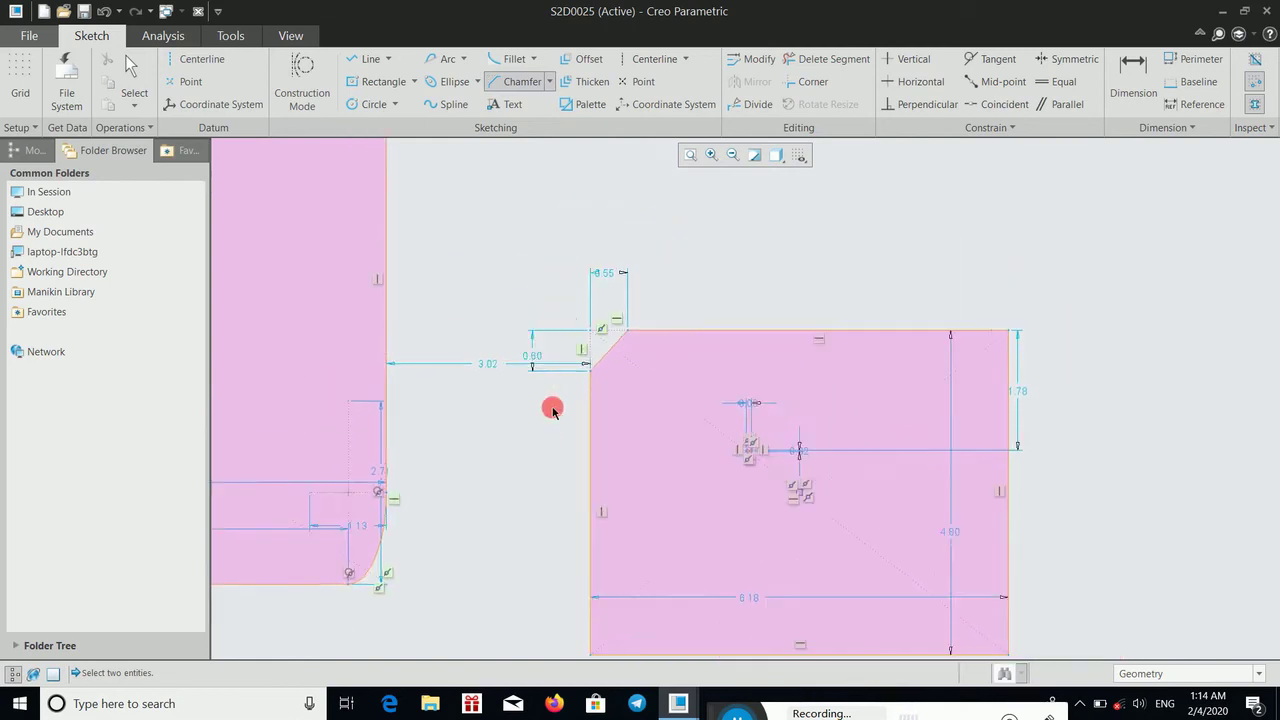
scroll(551, 408, up, 2)
scroll(551, 408, down, 3)
scroll(551, 408, down, 2)
middle_drag(637, 320, 534, 586)
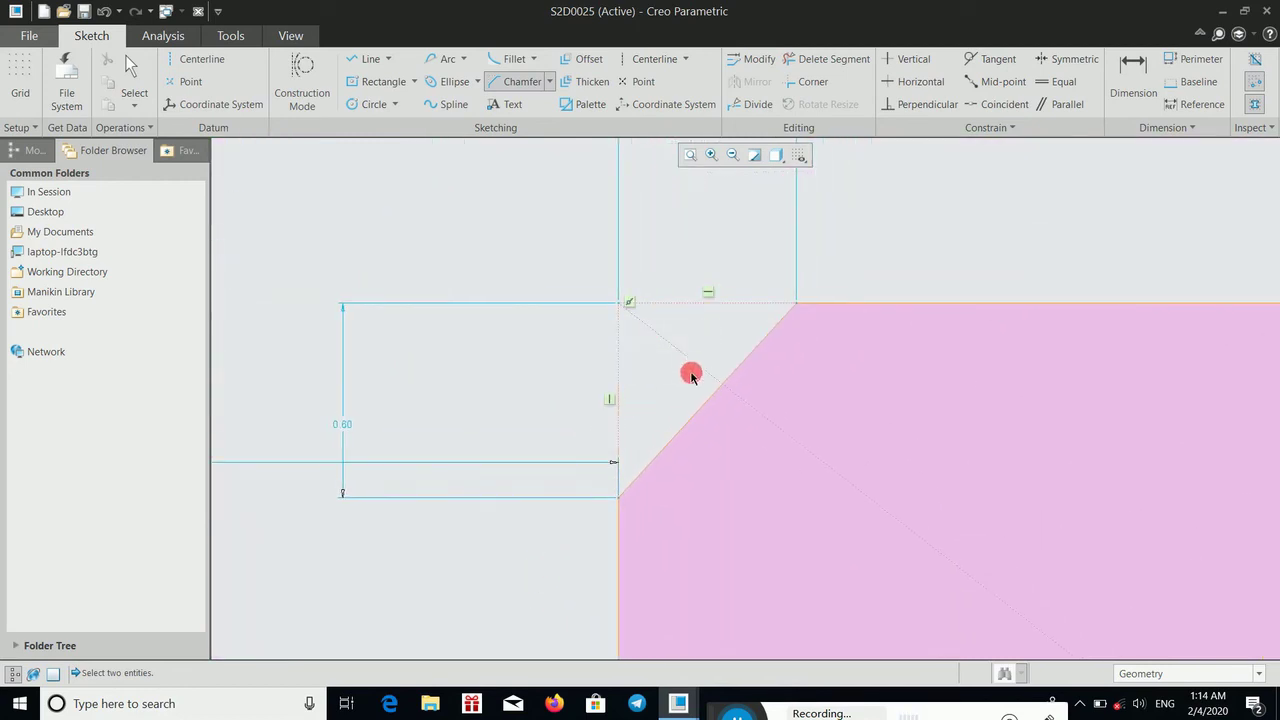
scroll(688, 372, up, 2)
scroll(686, 374, up, 1)
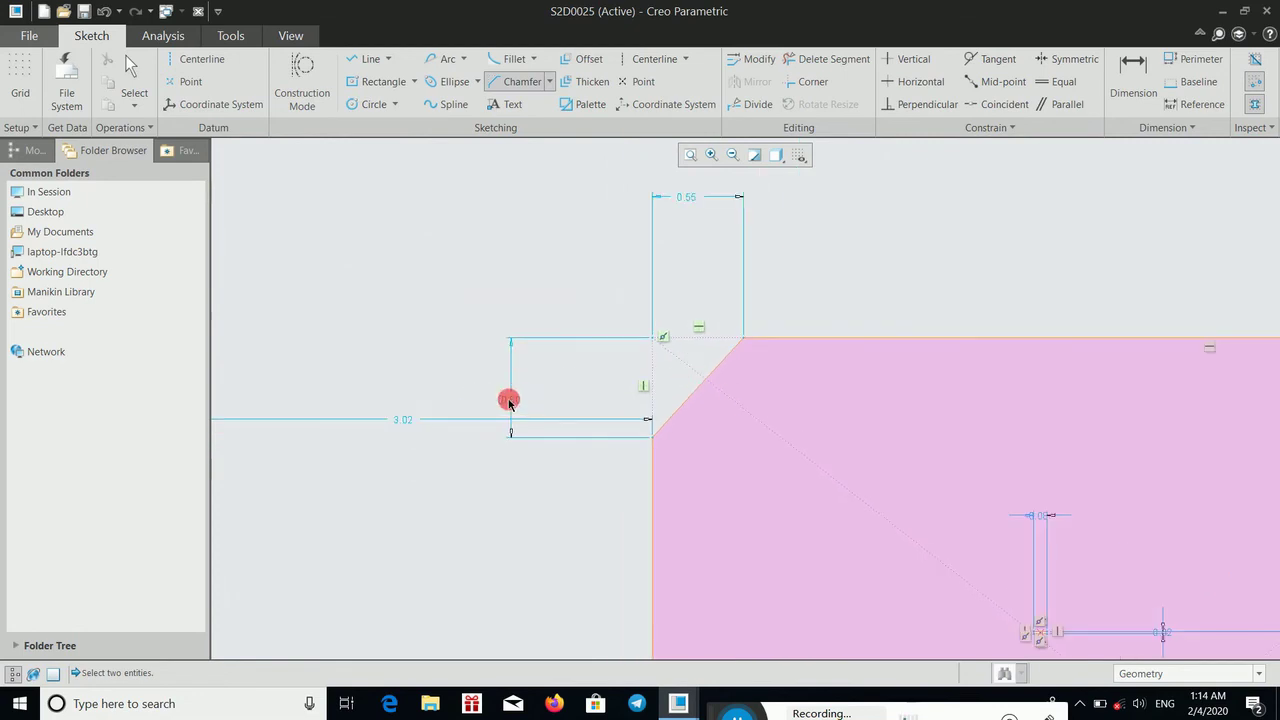
scroll(875, 452, up, 1)
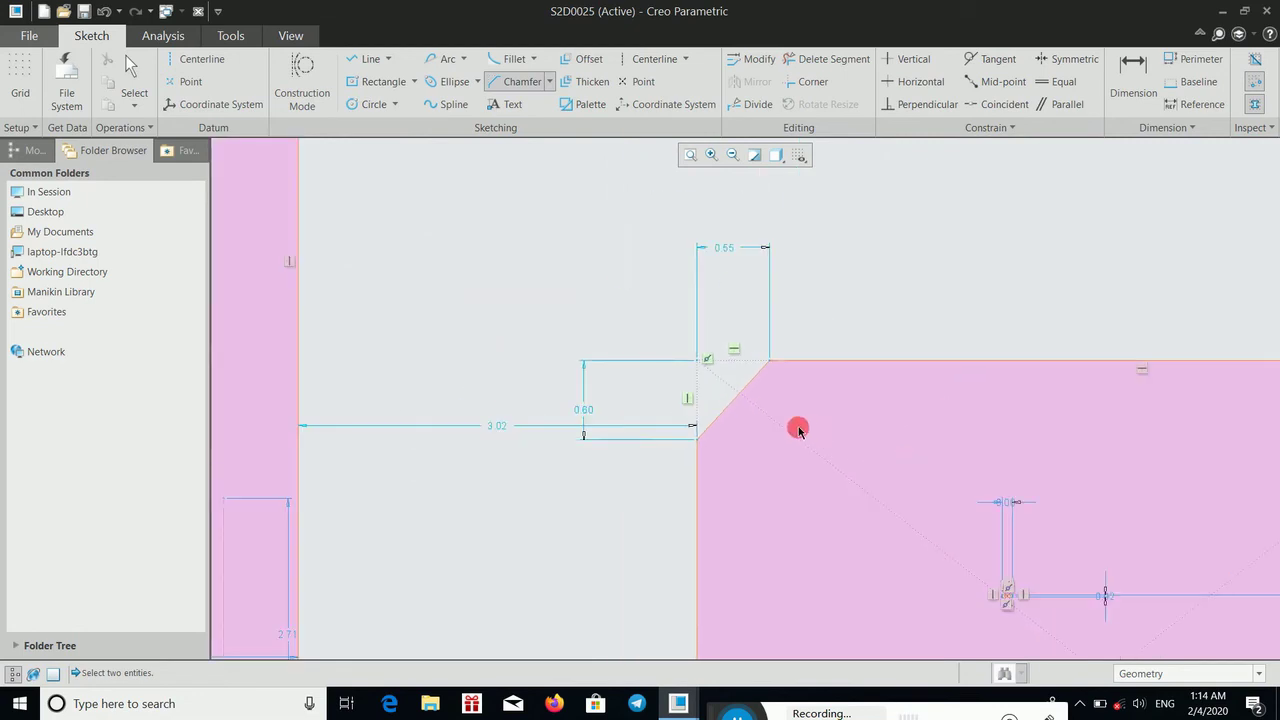
shift+middle_drag(922, 423, 470, 402)
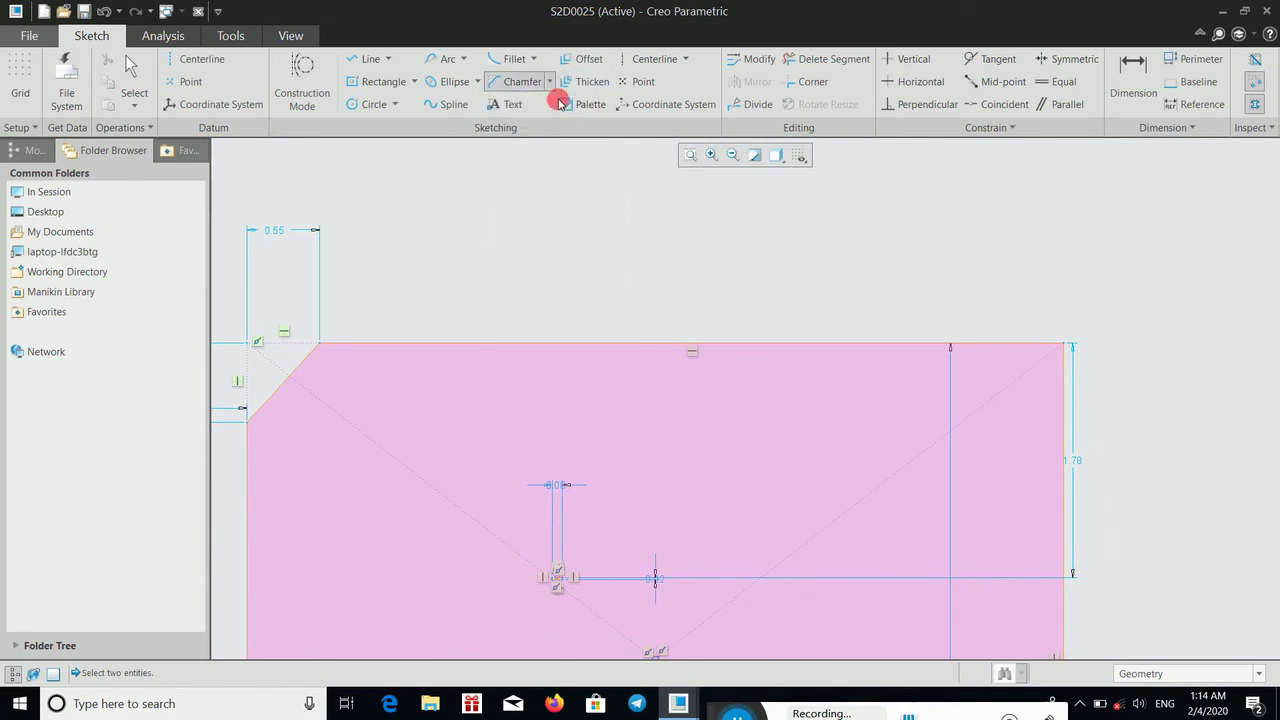
Step: Cut the second rectangle's top-right corner with a Chamfer Trim between its top and right edges
click(547, 84)
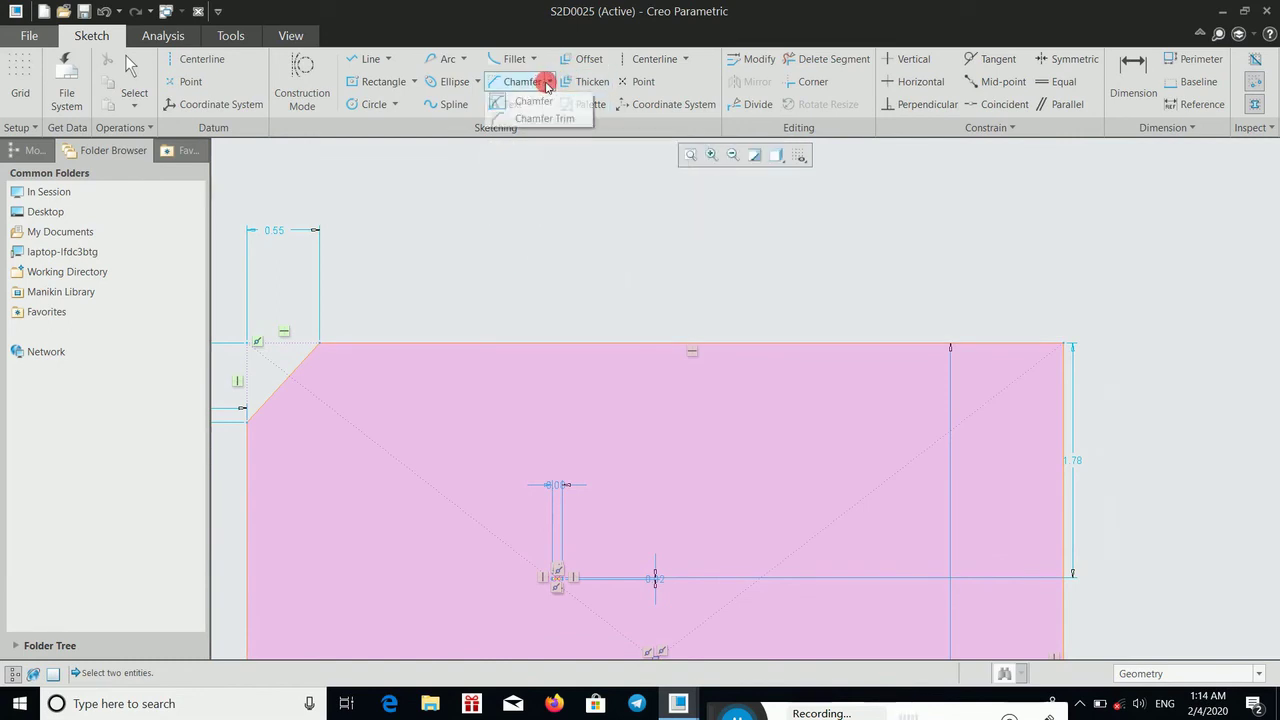
click(547, 84)
click(547, 84)
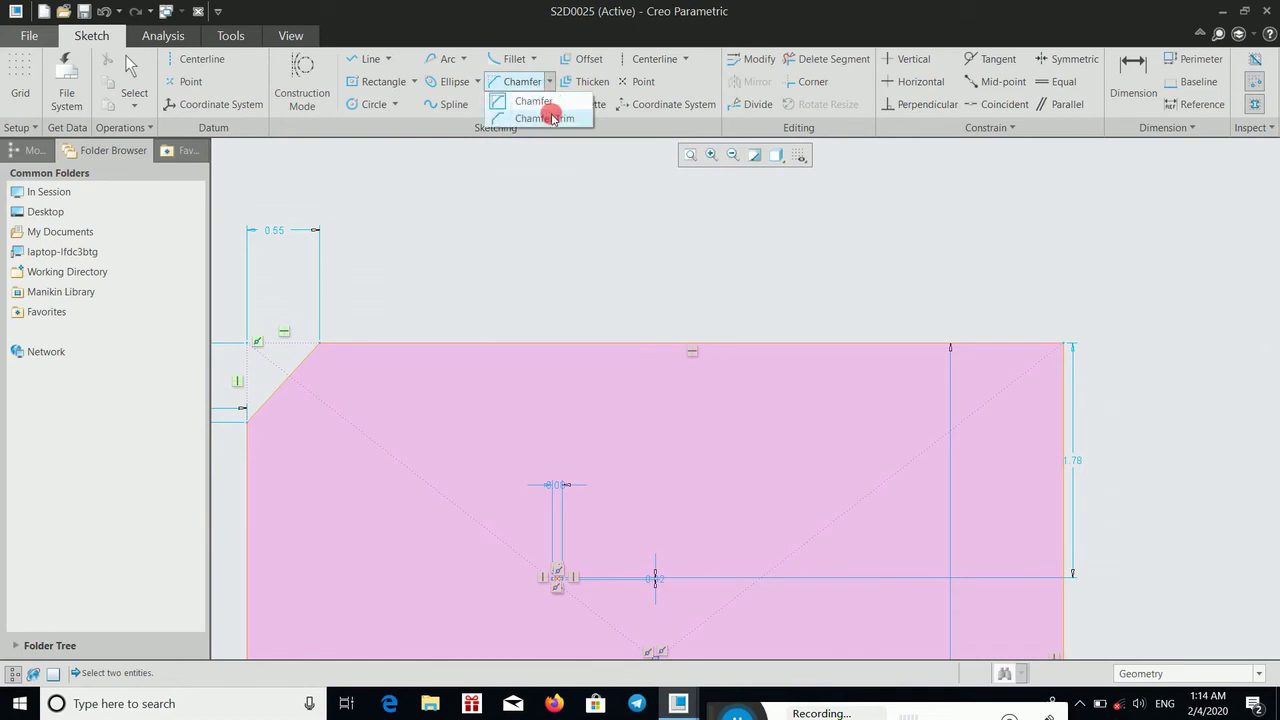
click(553, 119)
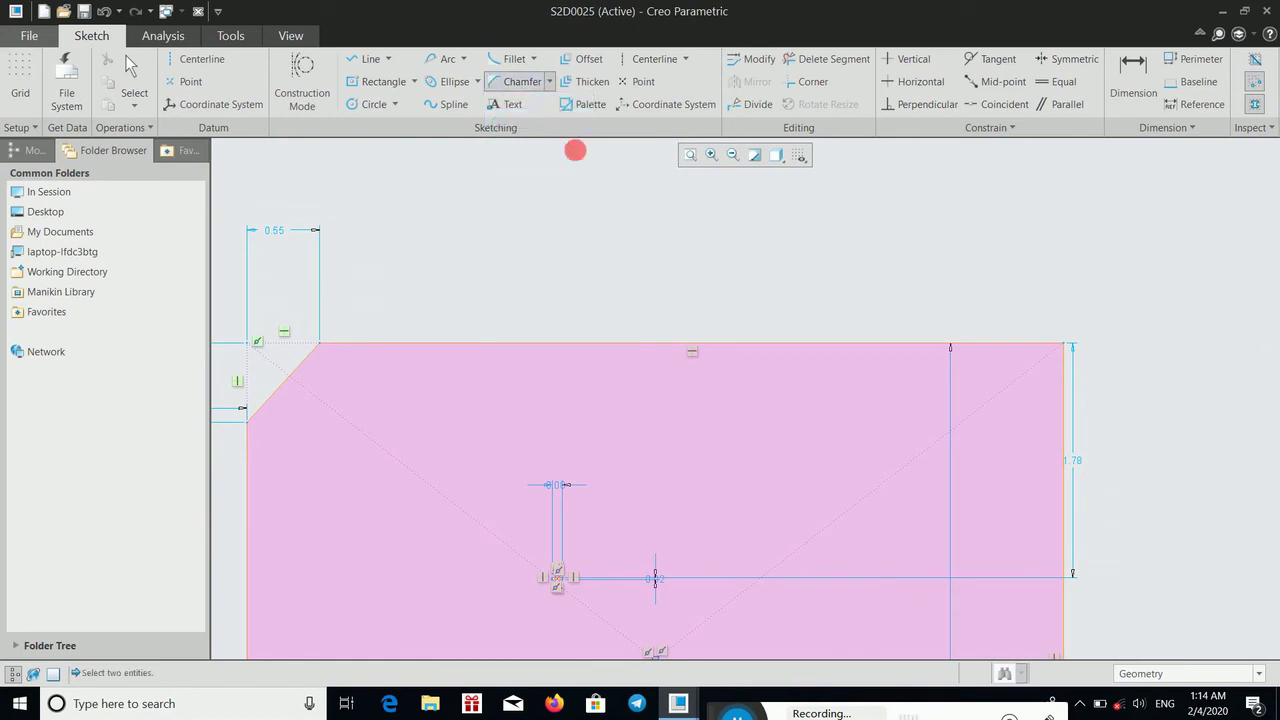
click(989, 343)
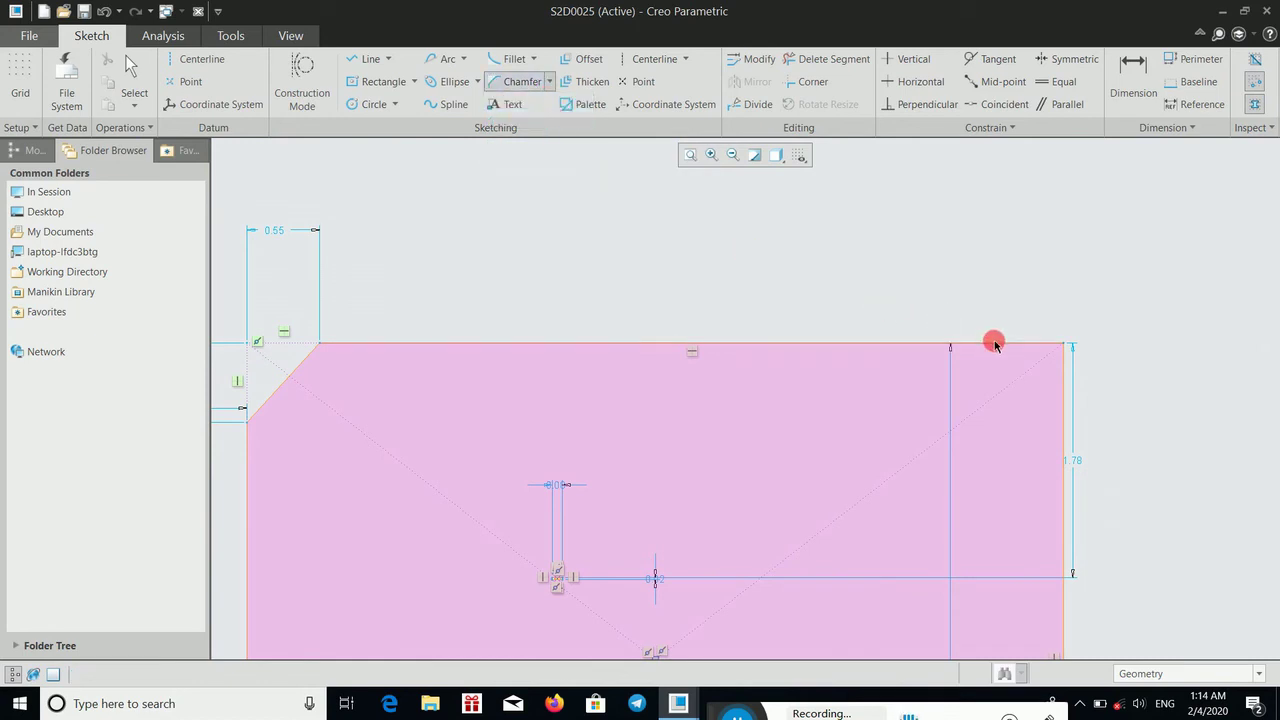
click(1061, 396)
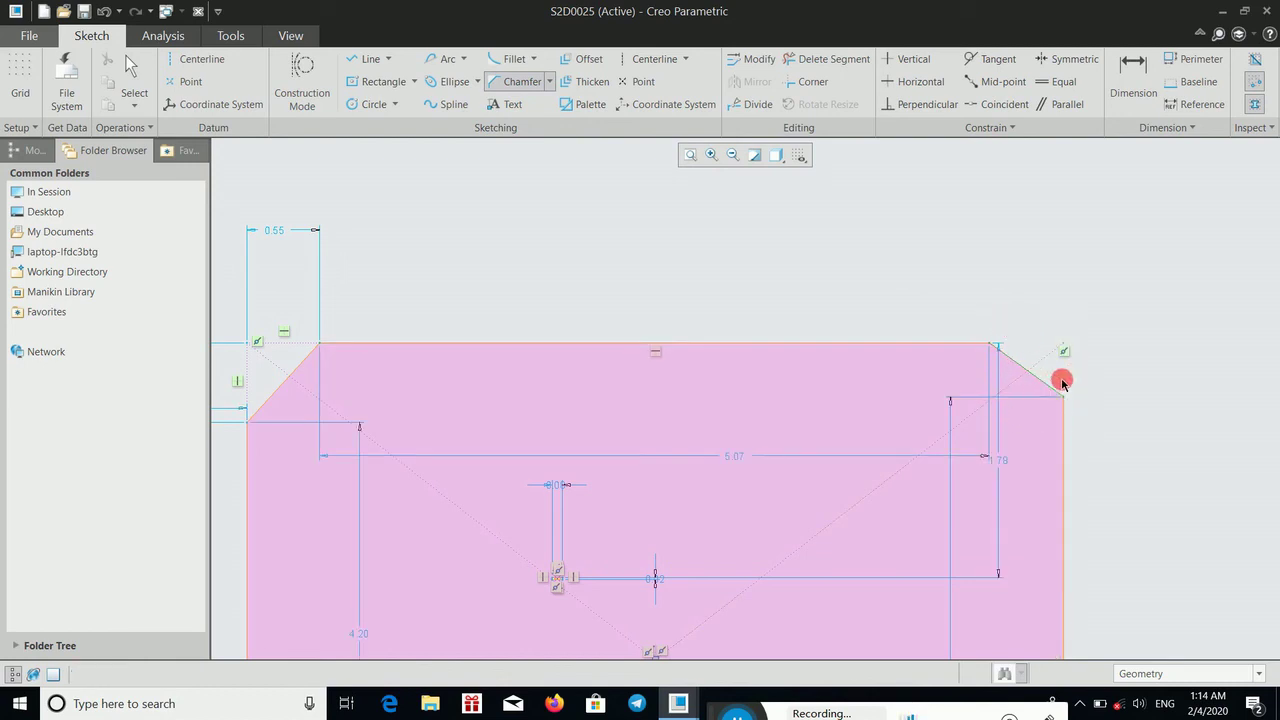
scroll(1067, 385, down, 3)
scroll(1067, 385, down, 2)
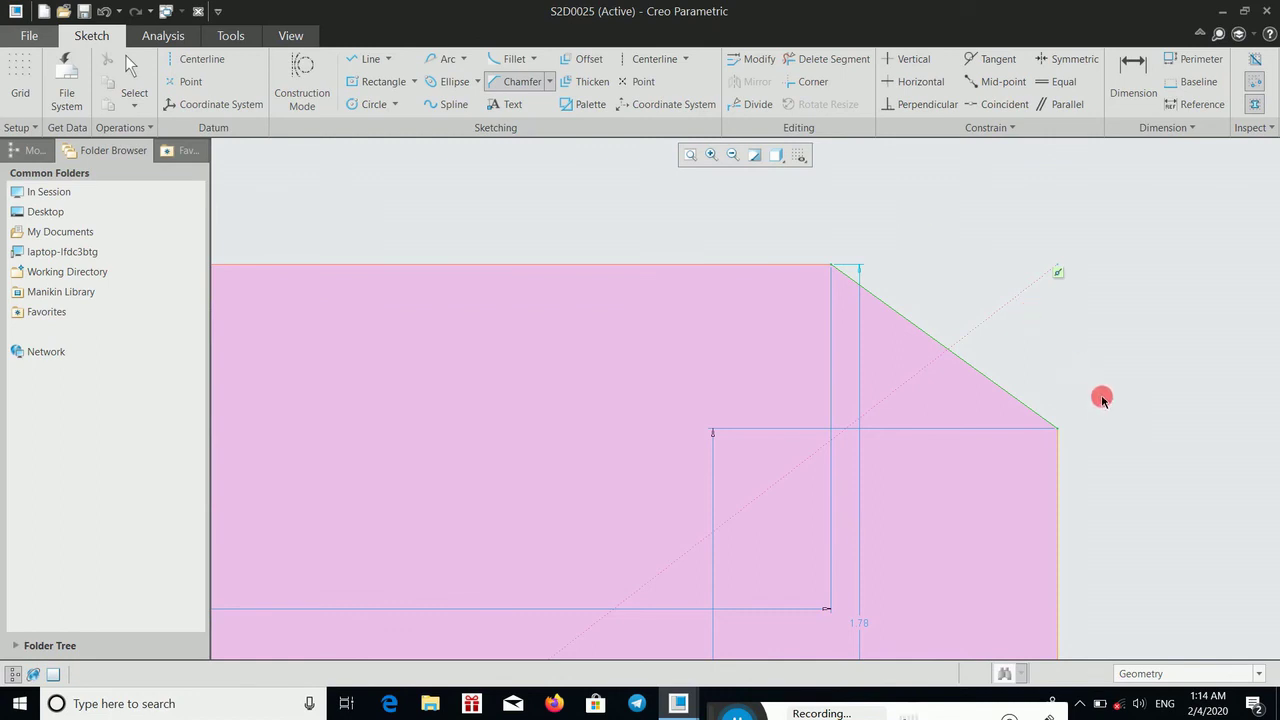
scroll(1092, 438, up, 2)
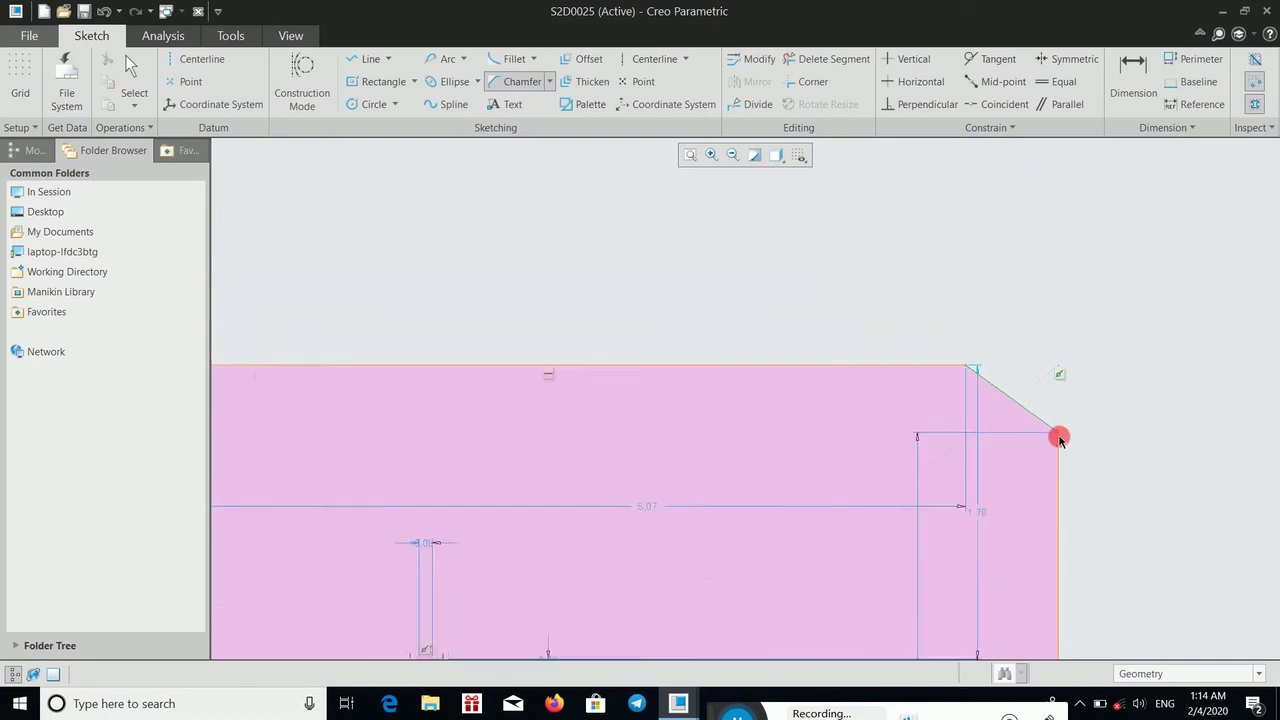
scroll(1031, 474, up, 2)
scroll(929, 571, up, 2)
scroll(890, 445, down, 1)
middle_drag(892, 447, 865, 396)
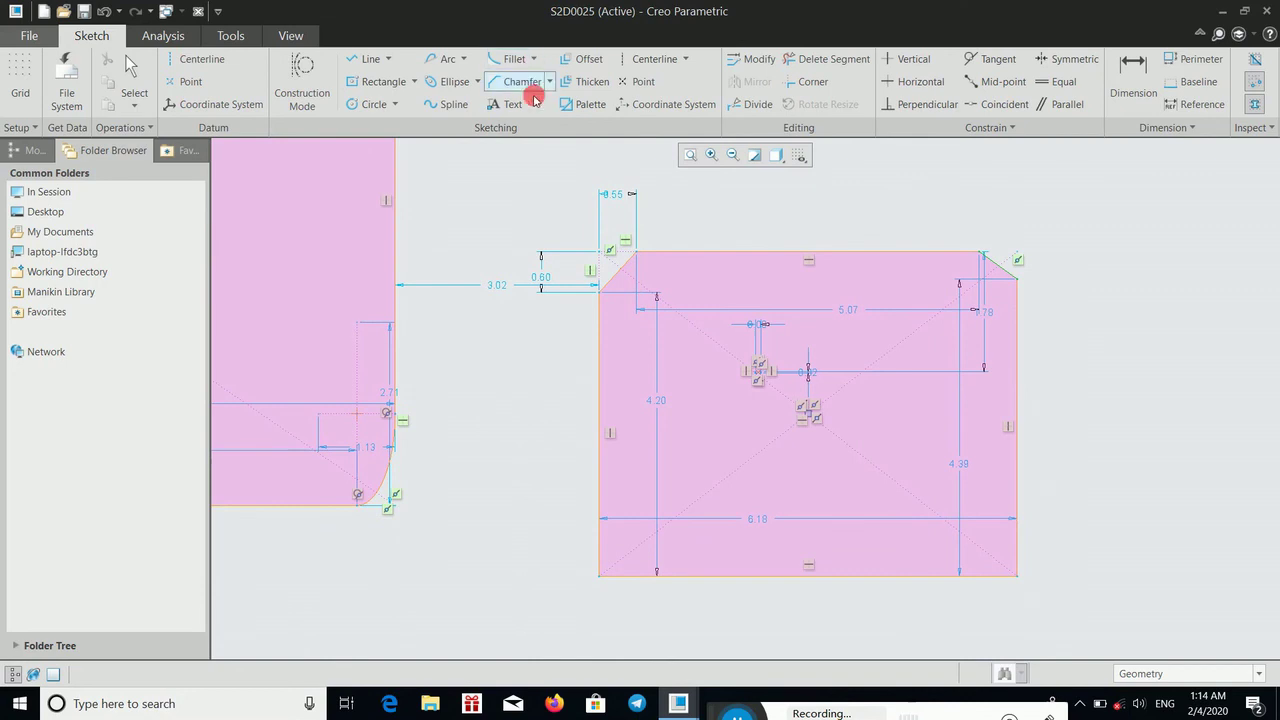
mouse_move(504, 417)
middle_down()
mouse_move(1064, 568)
mouse_move(674, 520)
middle_up()
scroll(619, 454, down, 2)
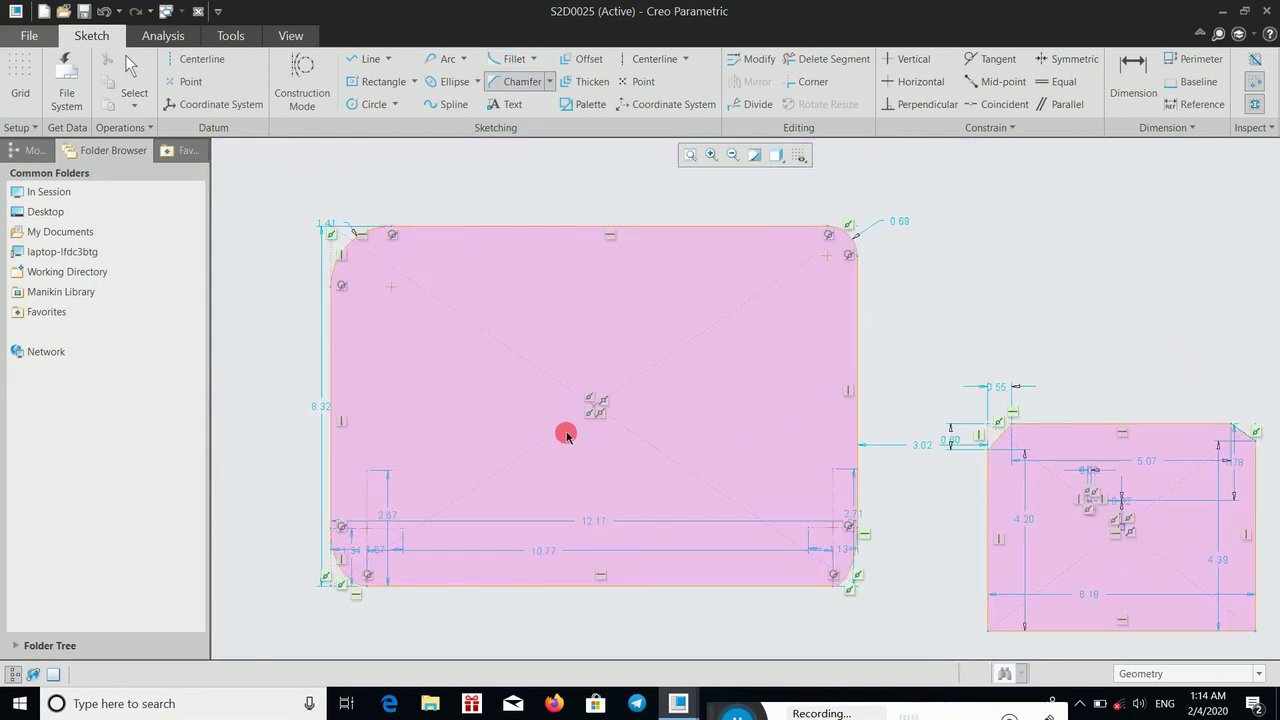
middle_drag(566, 434, 671, 431)
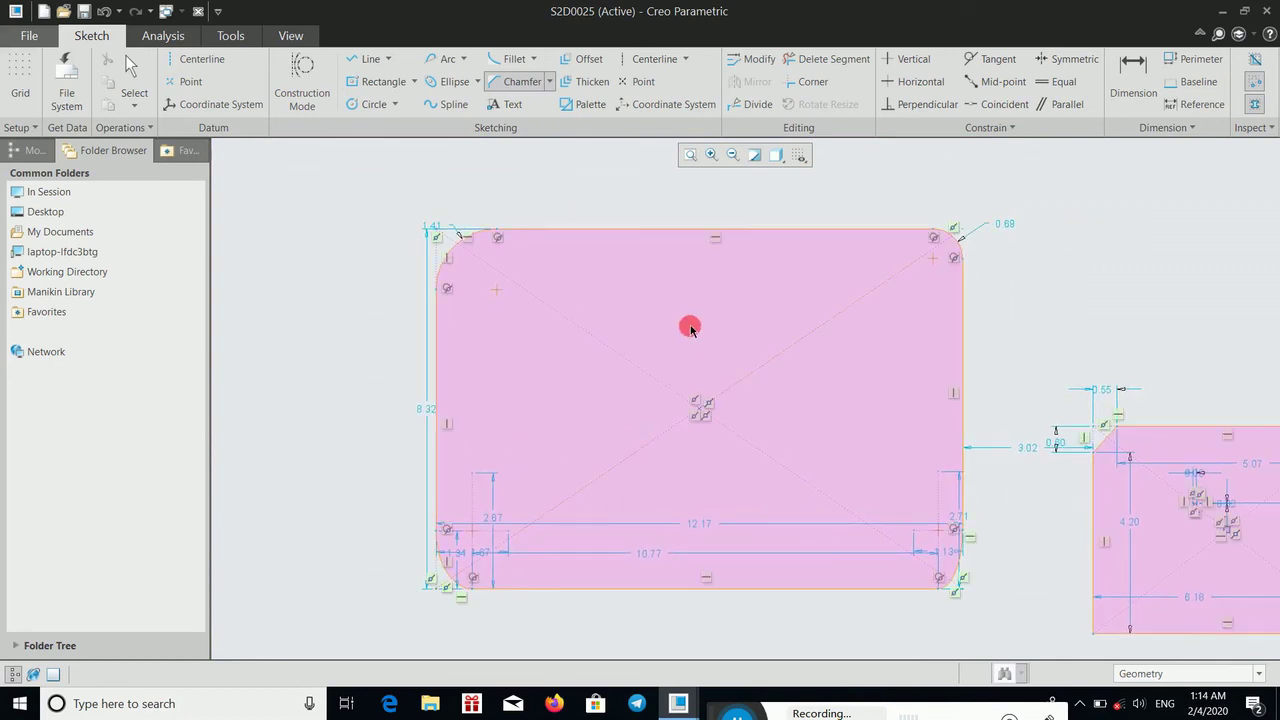